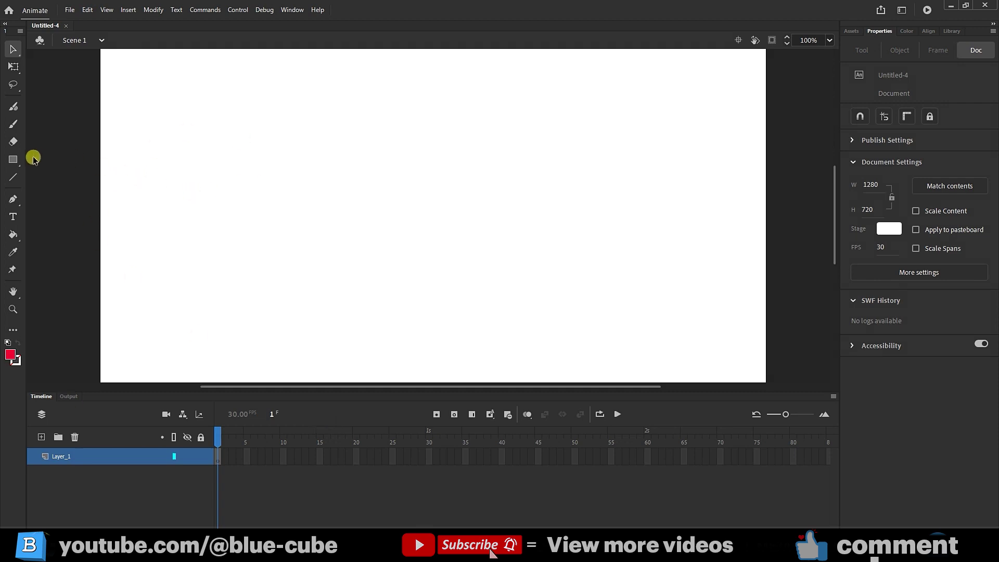
# Draw a red filled circle on the left of the stage with the Oval Tool
pyautogui.click(14, 160)
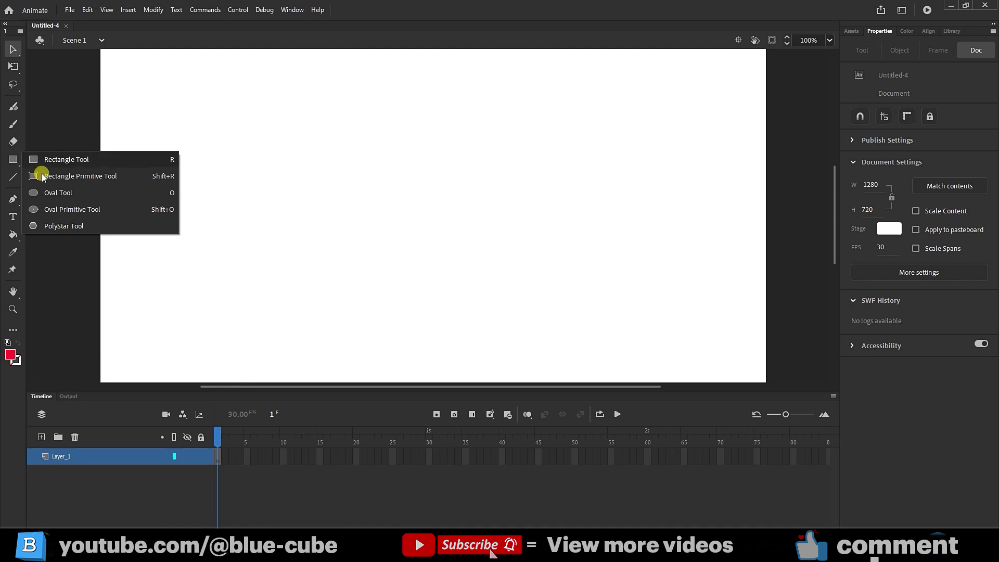
pyautogui.click(60, 188)
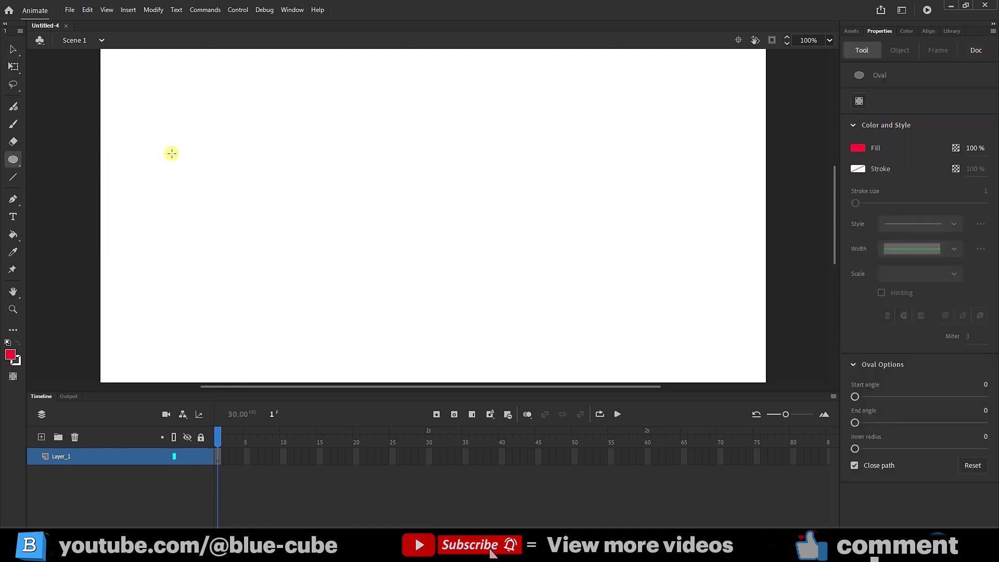
pyautogui.moveTo(169, 149); pyautogui.dragTo(256, 236)
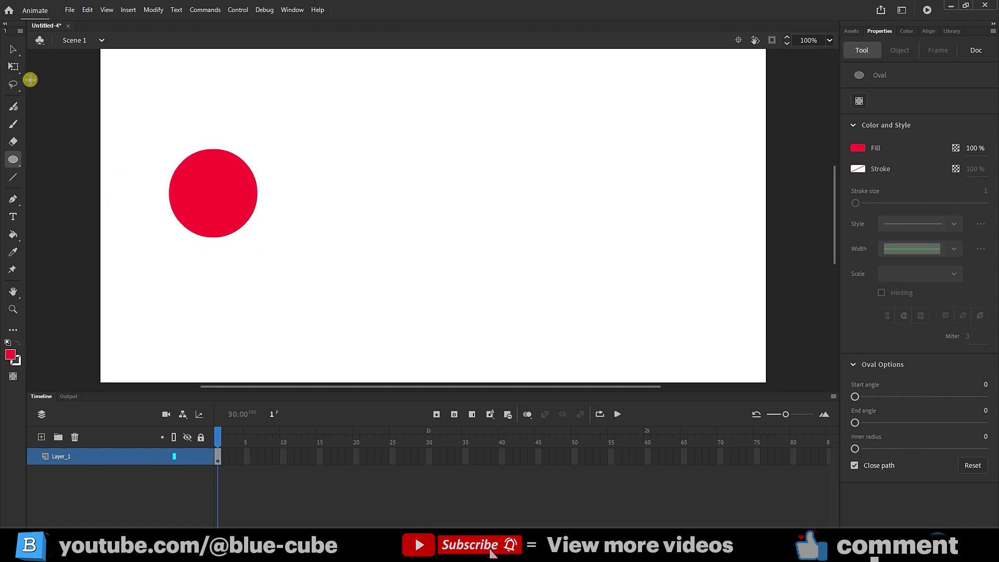
# Nudge the red circle slightly down and left with Free Transform
pyautogui.click(13, 66)
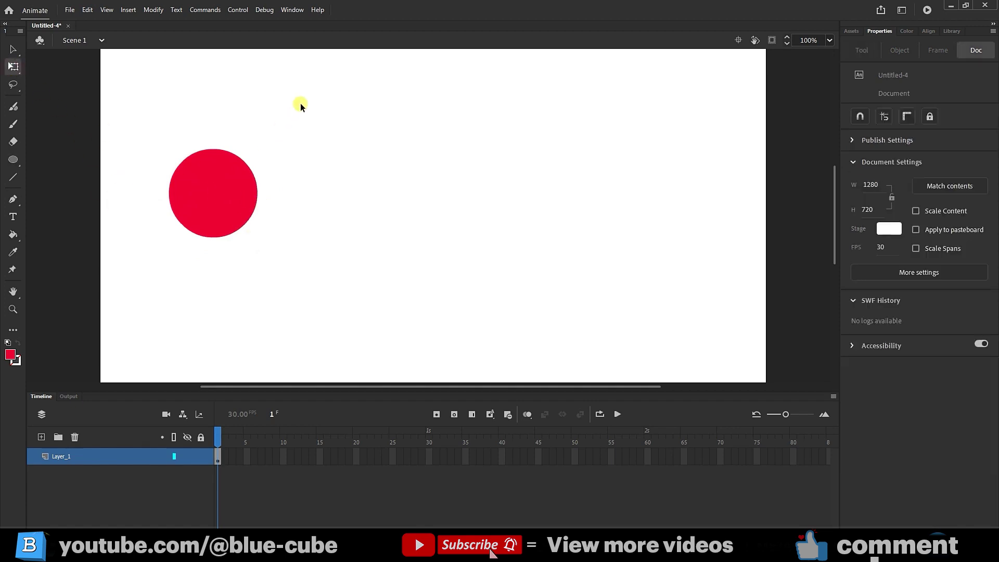
pyautogui.click(203, 209)
pyautogui.moveTo(207, 214); pyautogui.dragTo(163, 234)
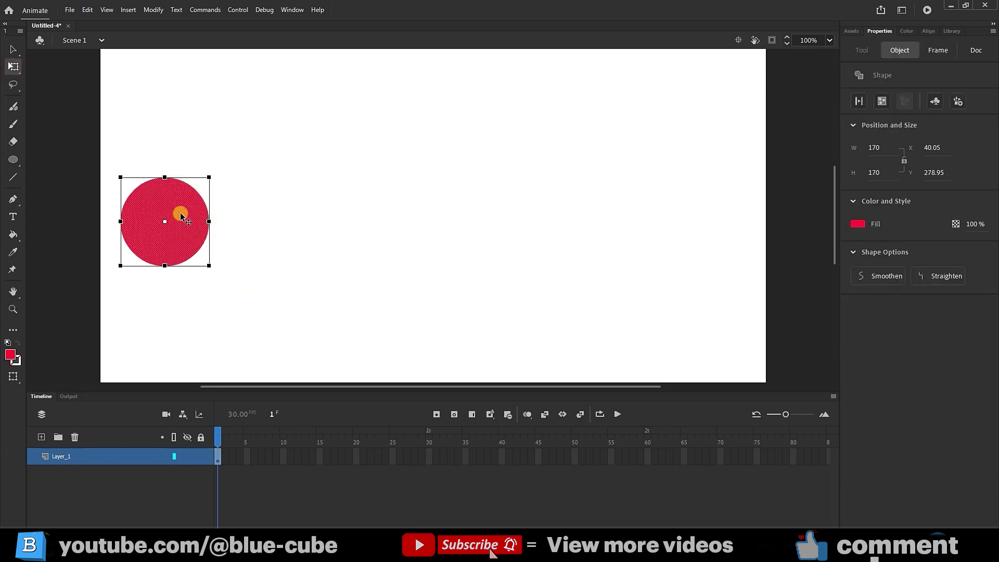
# Insert a keyframe at frame 60 on Layer_1 and scrub through the 60 frames
pyautogui.click(428, 458)
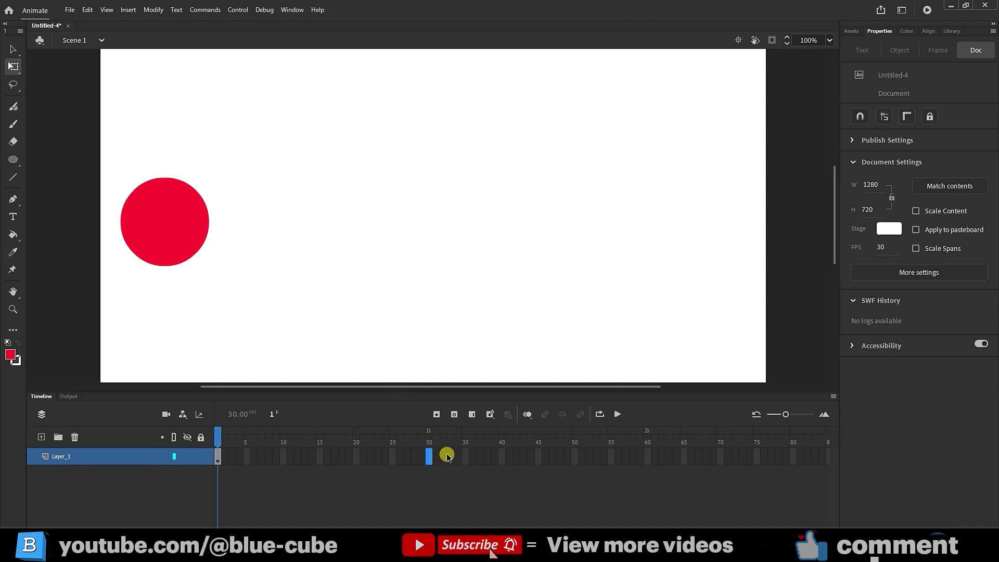
pyautogui.click(648, 457)
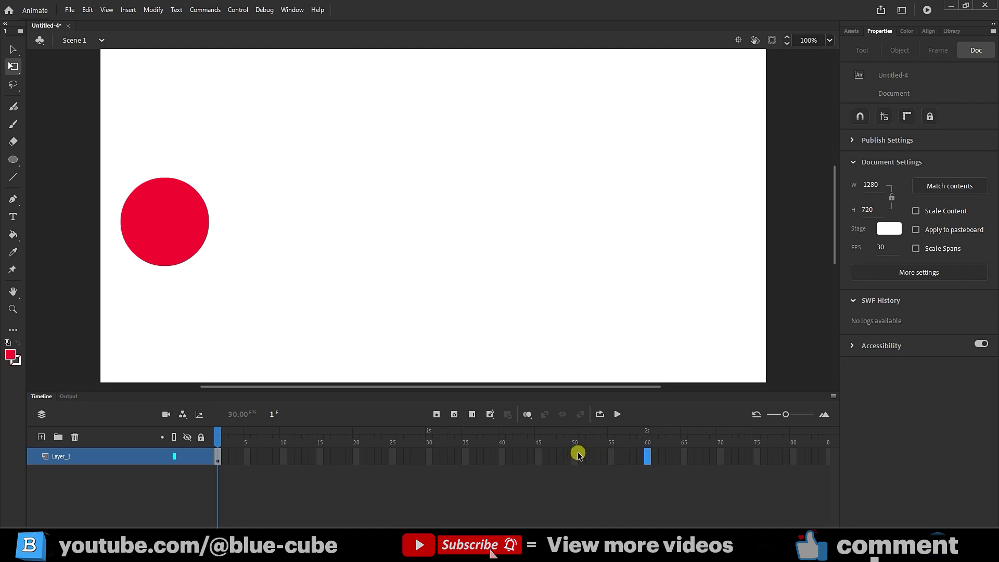
pyautogui.click(473, 413)
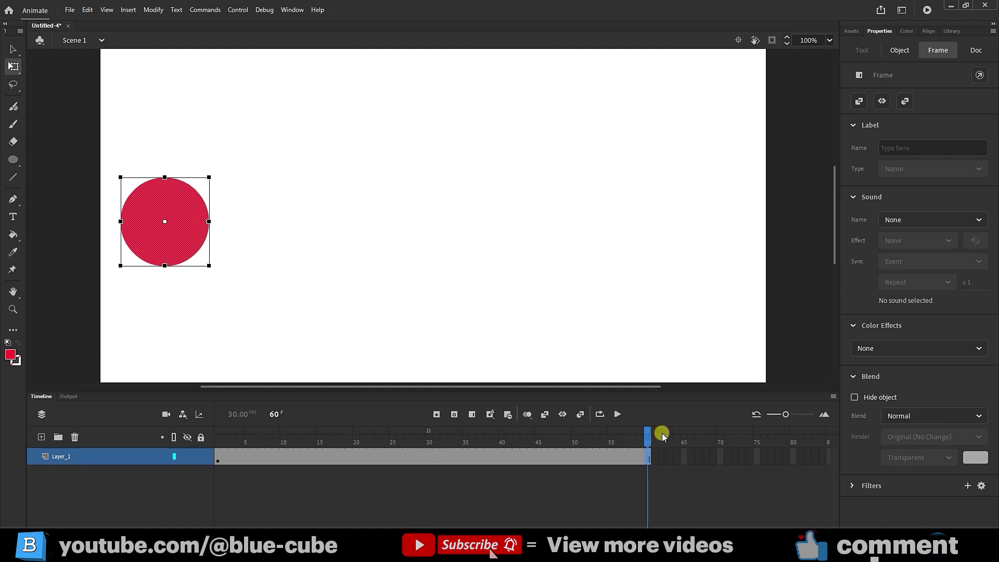
pyautogui.moveTo(650, 434)
pyautogui.mouseDown()
pyautogui.moveTo(248, 452)
pyautogui.moveTo(648, 454)
pyautogui.mouseUp()
pyautogui.click(146, 237)
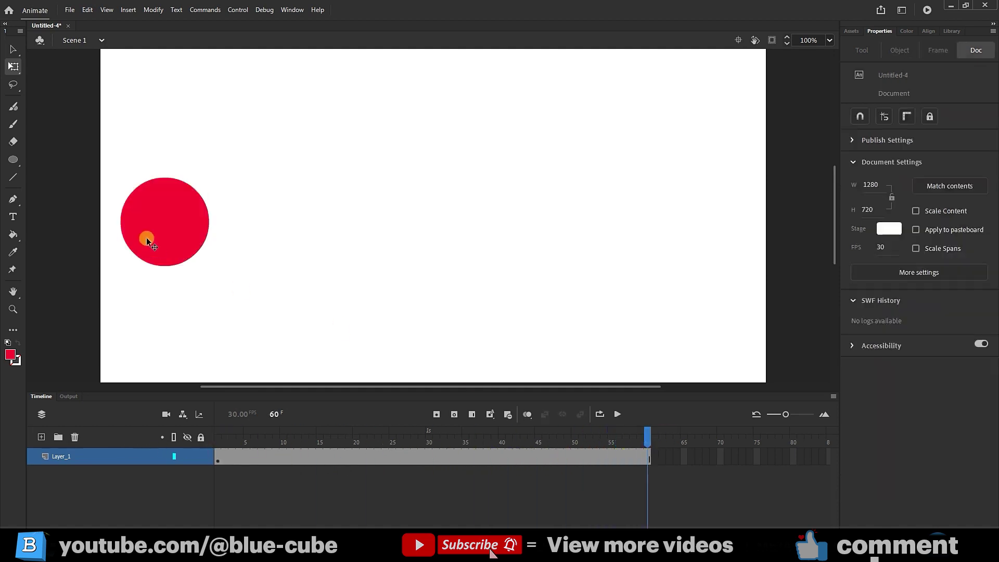
# Try a classic tween, cancel the convert-to-symbol prompt, and undo back to a single frame
pyautogui.rightClick(456, 454)
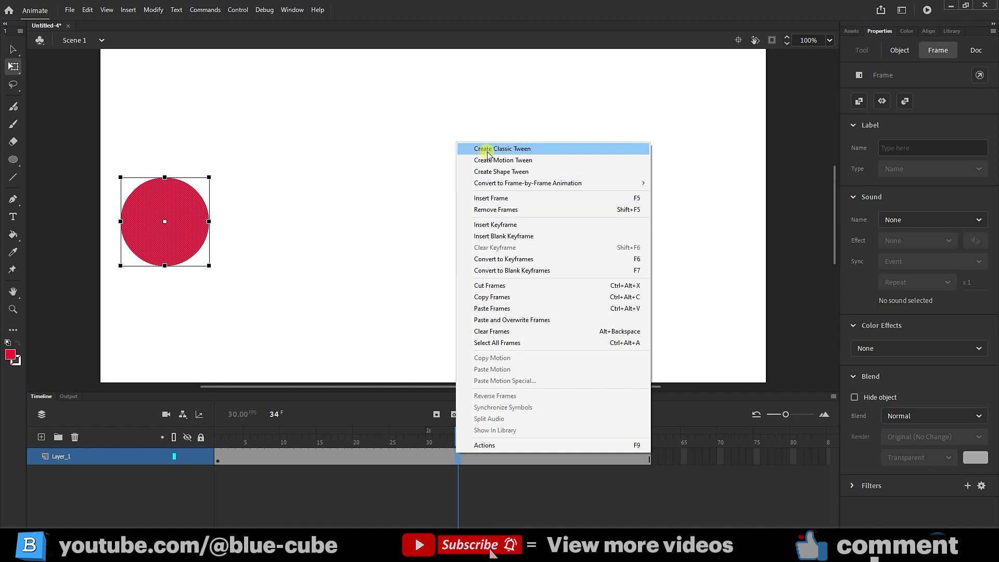
pyautogui.click(502, 149)
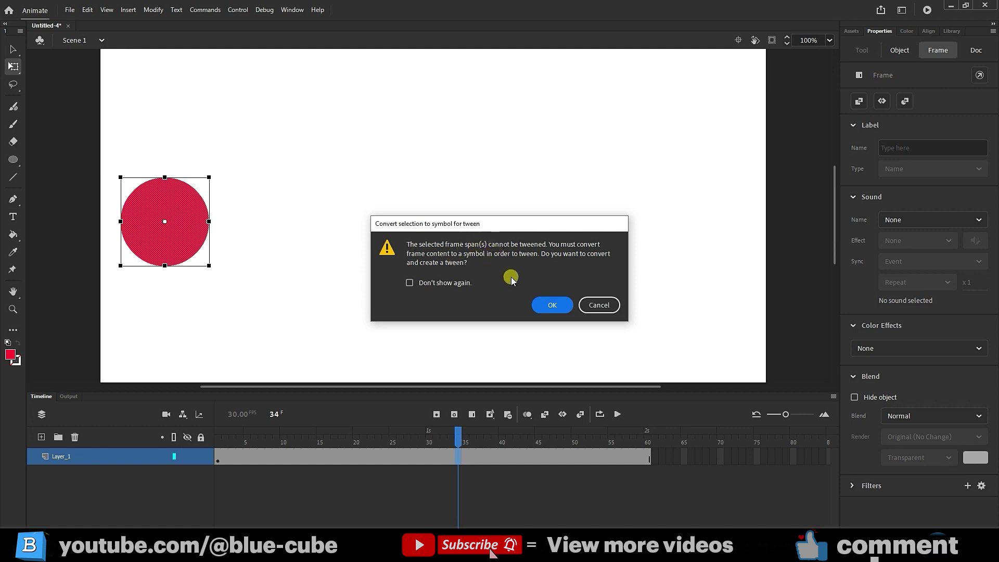
pyautogui.click(598, 305)
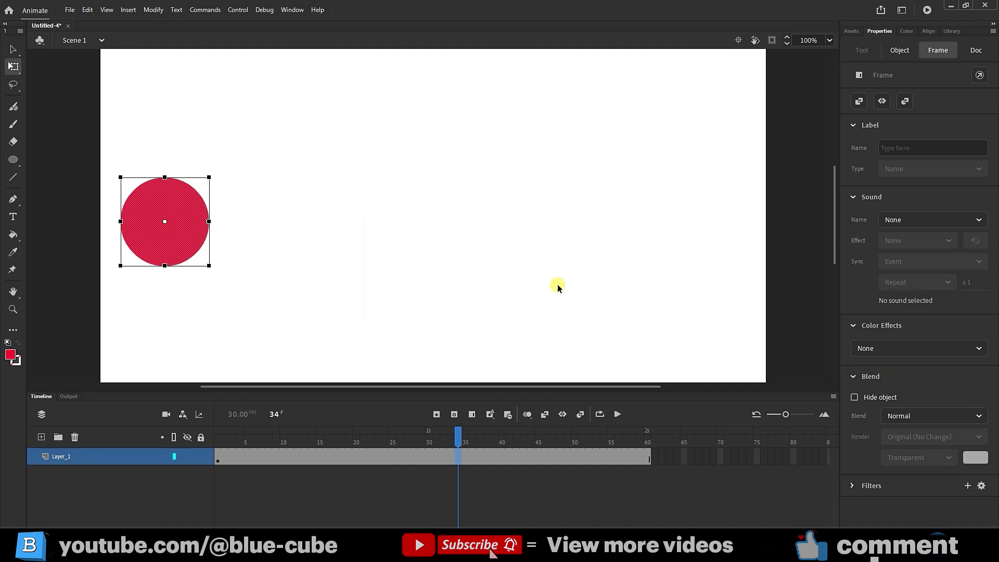
pyautogui.hotkey('ctrl', 'z')
pyautogui.hotkey('ctrl', 'z')
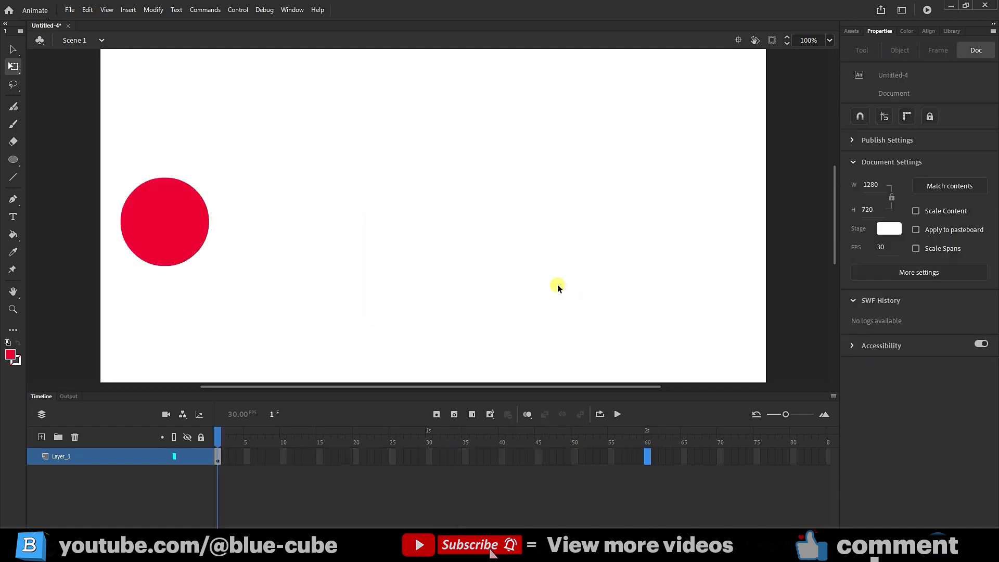
pyautogui.hotkey('ctrl', 'z')
# Convert the red circle into graphic symbol Symbol 1
pyautogui.click(164, 221)
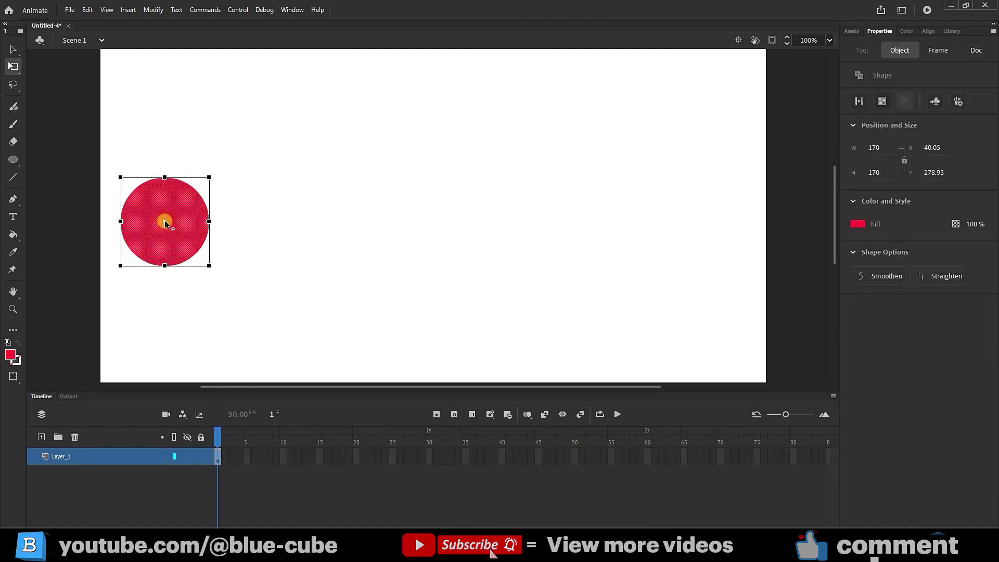
pyautogui.rightClick(189, 229)
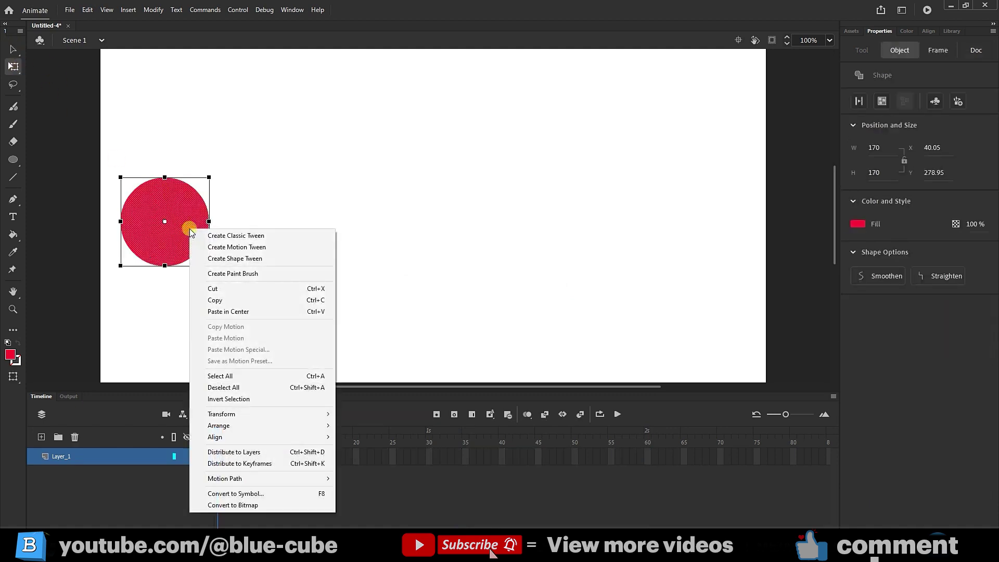
pyautogui.moveTo(233, 478)
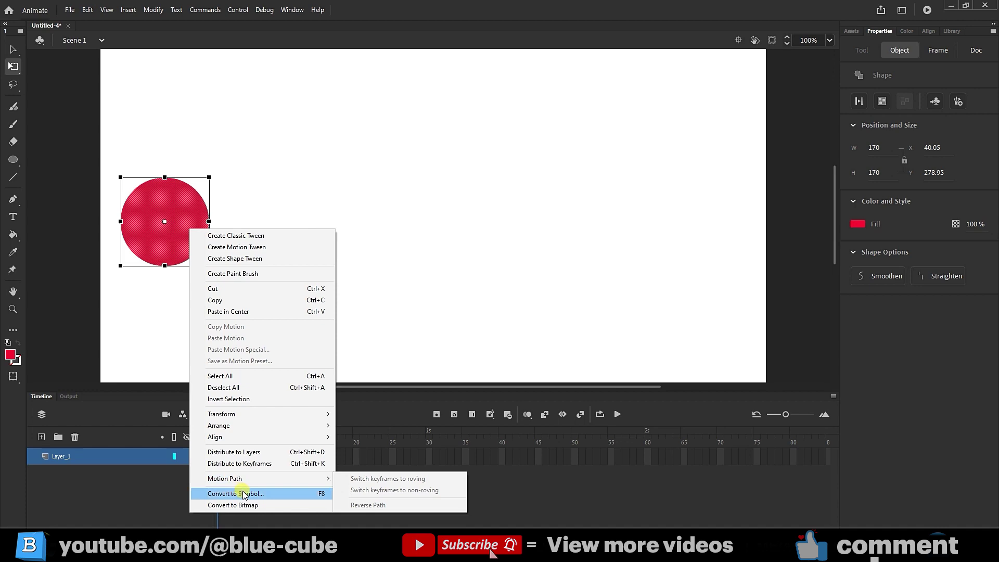
pyautogui.click(247, 493)
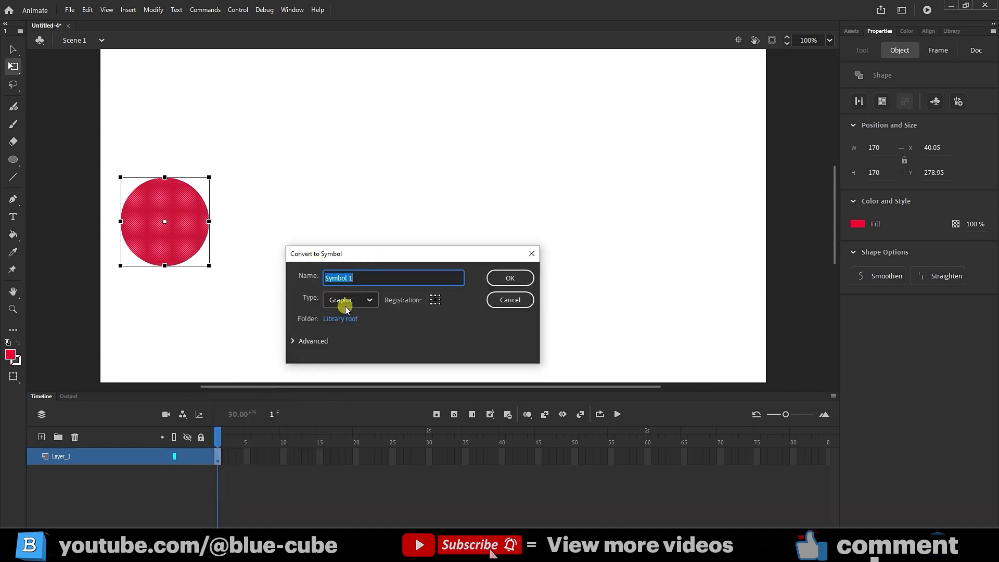
pyautogui.click(500, 278)
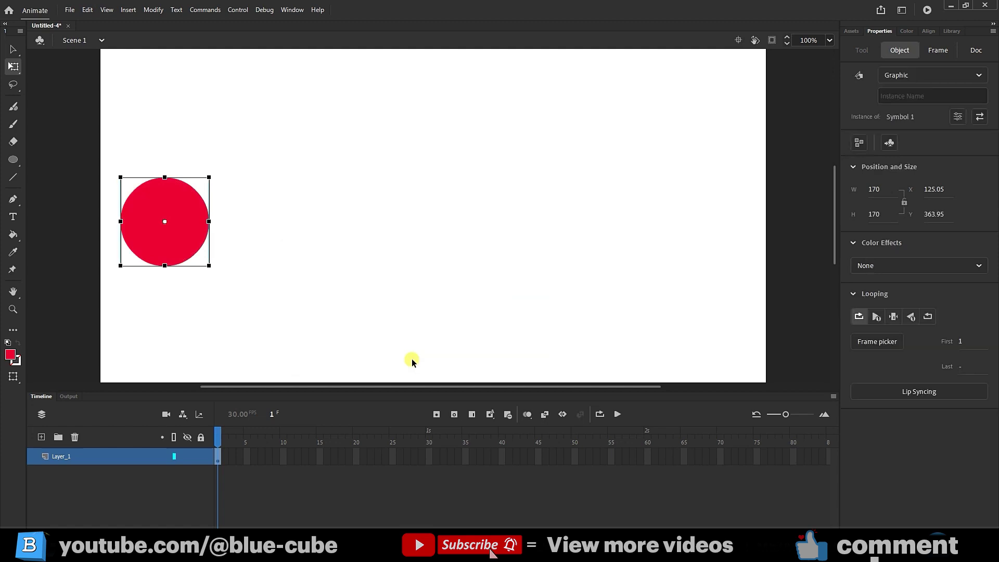
# Add a keyframe at frame 60 and create a classic tween across frames 1–60
pyautogui.click(647, 456)
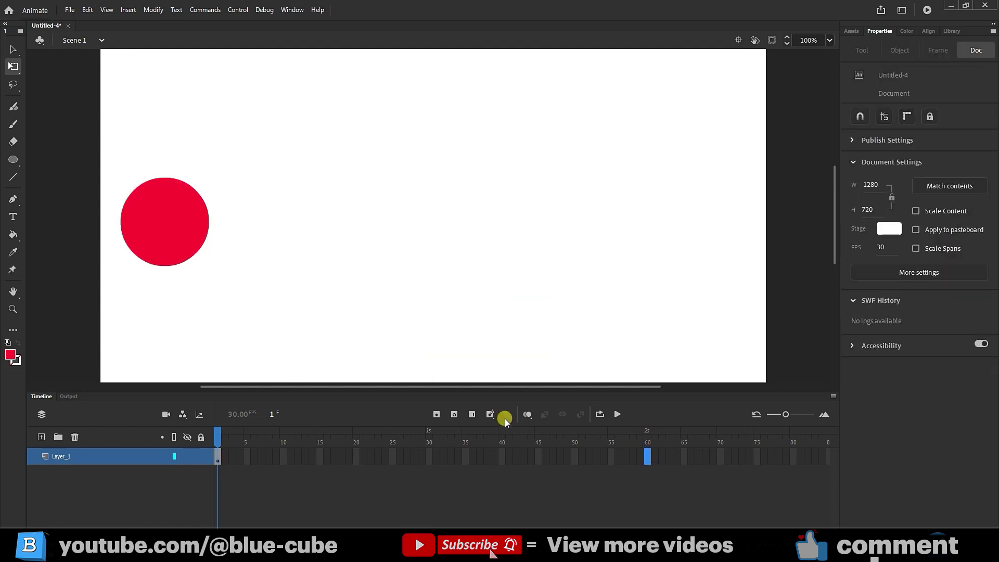
pyautogui.click(469, 414)
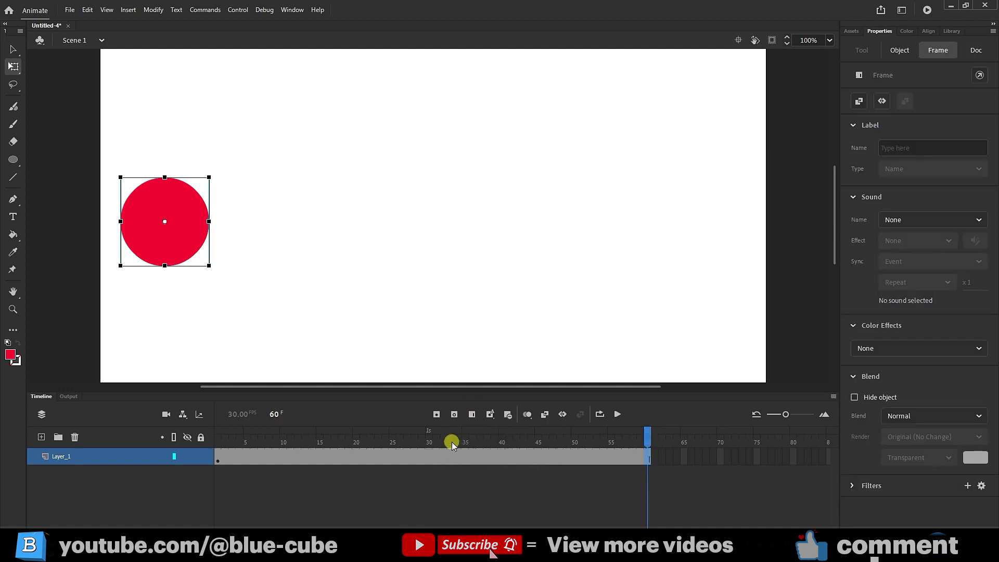
pyautogui.rightClick(469, 458)
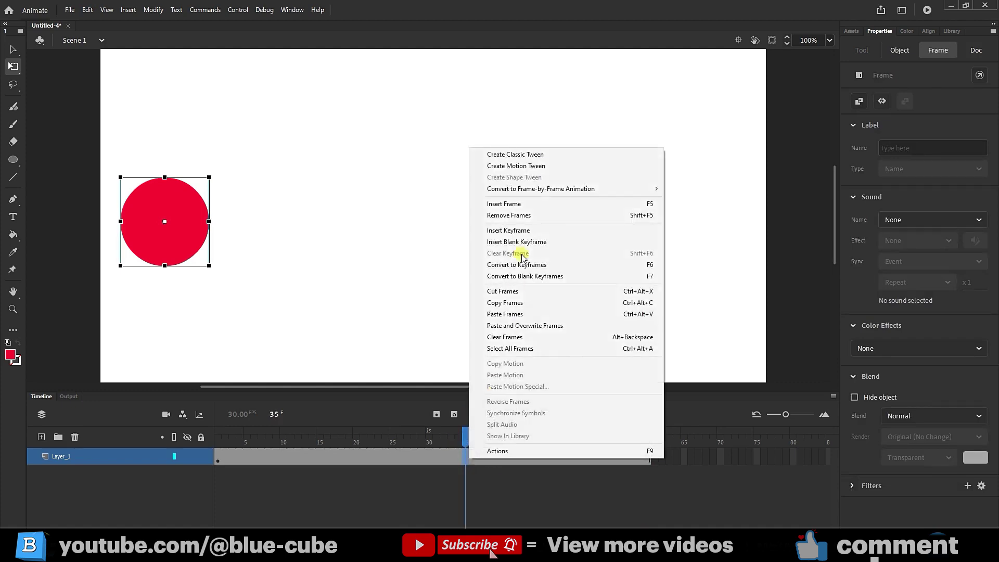
pyautogui.click(533, 155)
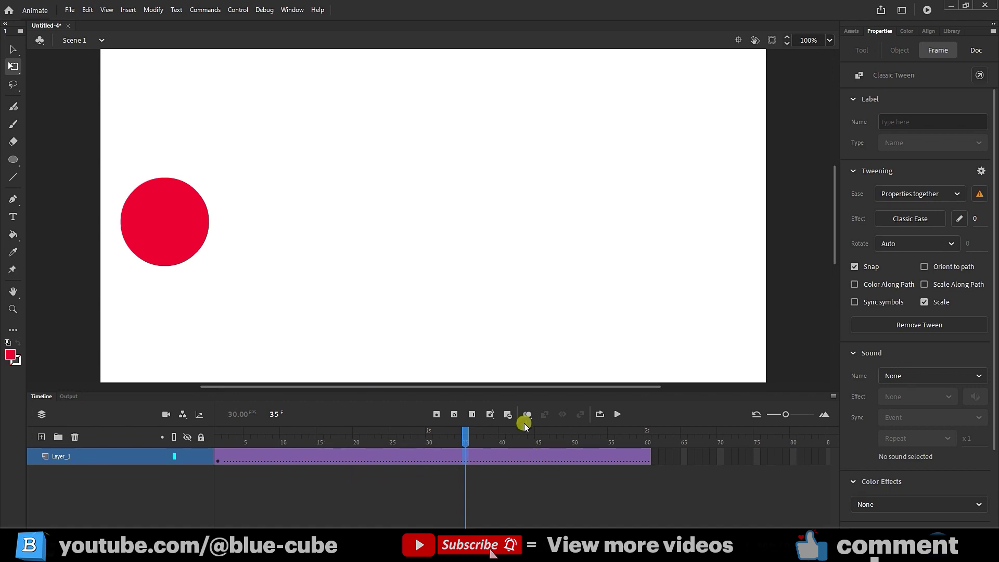
pyautogui.click(464, 439)
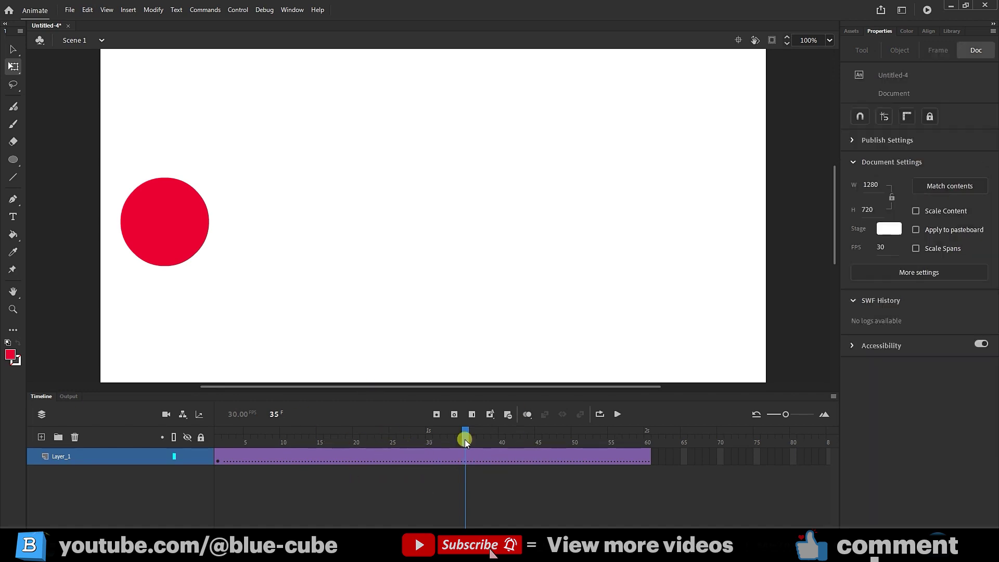
pyautogui.moveTo(464, 439); pyautogui.dragTo(657, 444)
# At frame 60, move Symbol 1 to the stage's right edge (X 1172.95) and scrub to check
pyautogui.click(436, 414)
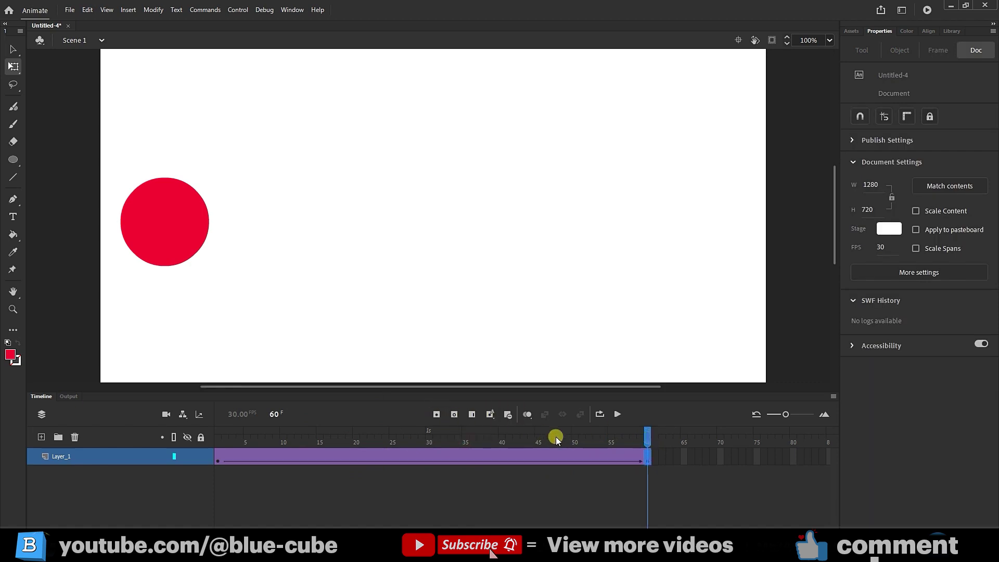
pyautogui.rightClick(627, 457)
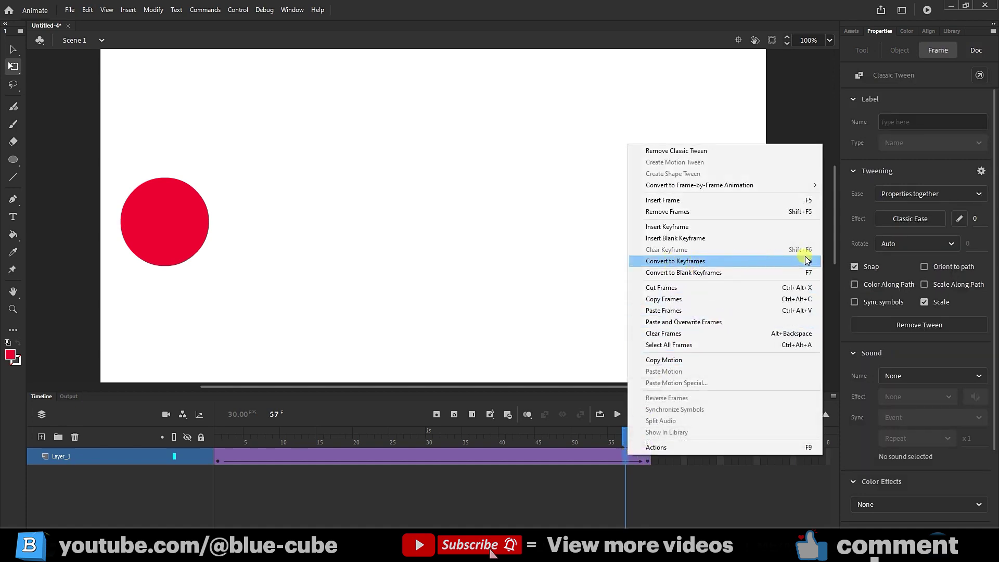
pyautogui.click(623, 437)
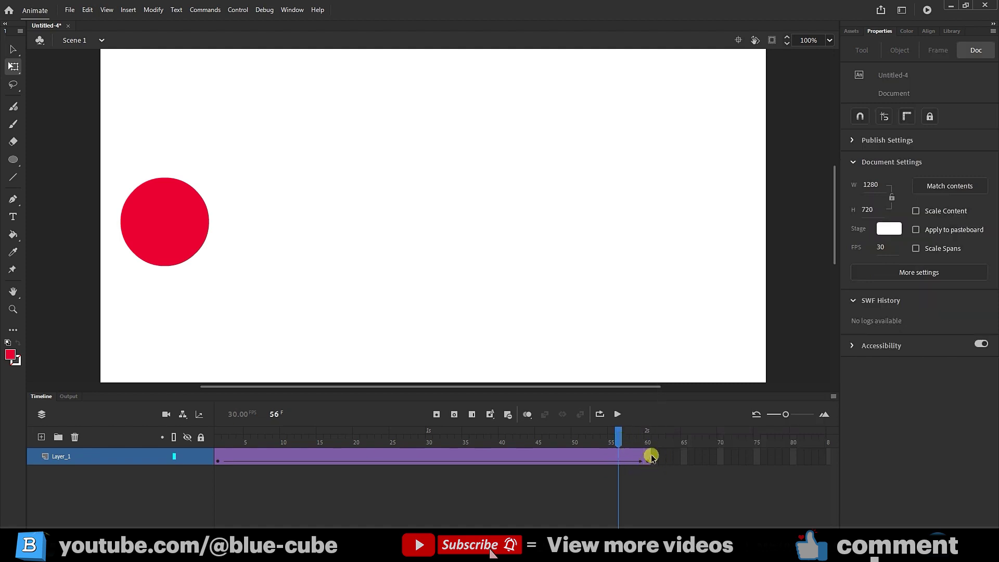
pyautogui.moveTo(618, 435); pyautogui.dragTo(660, 446)
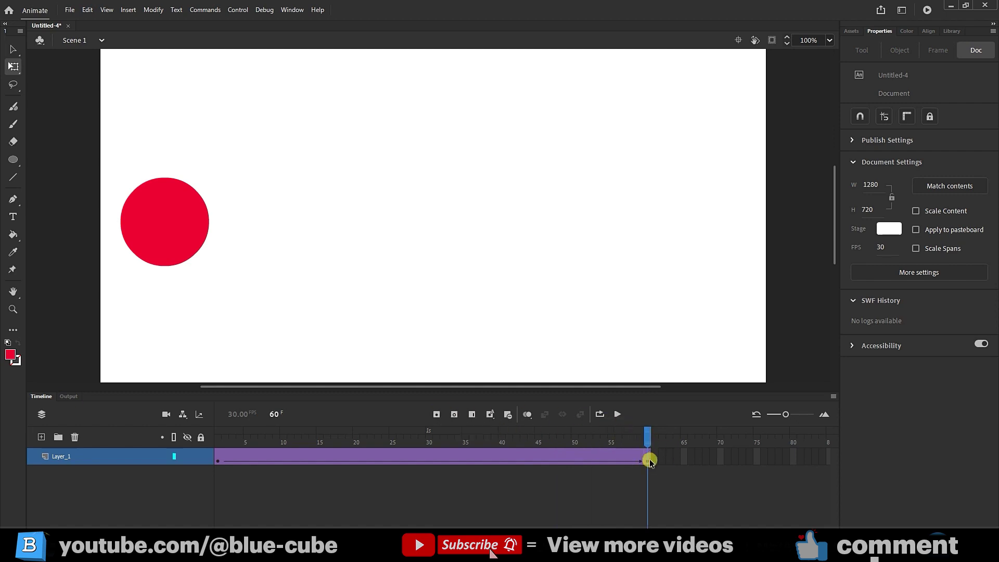
pyautogui.moveTo(265, 148); pyautogui.dragTo(111, 301)
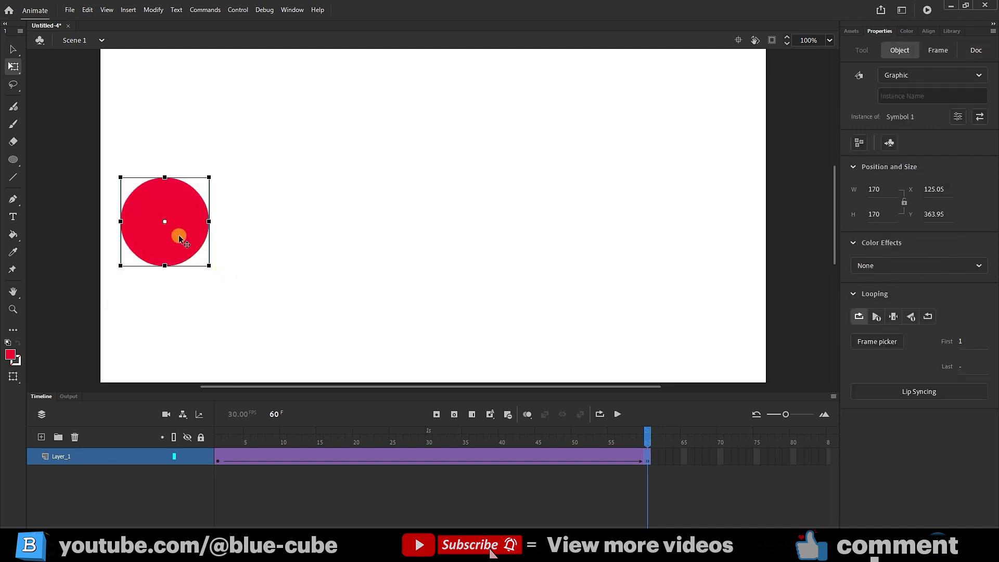
pyautogui.moveTo(179, 235); pyautogui.dragTo(724, 241)
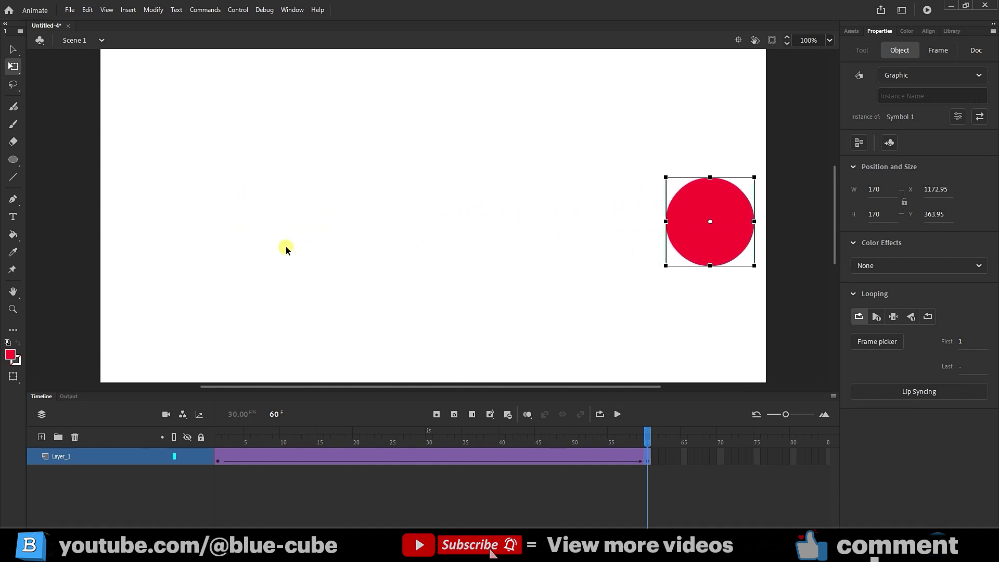
pyautogui.moveTo(658, 446); pyautogui.dragTo(223, 430)
# Play the left-to-right tween from frame 1 and scrub back to mid-animation
pyautogui.click(189, 436)
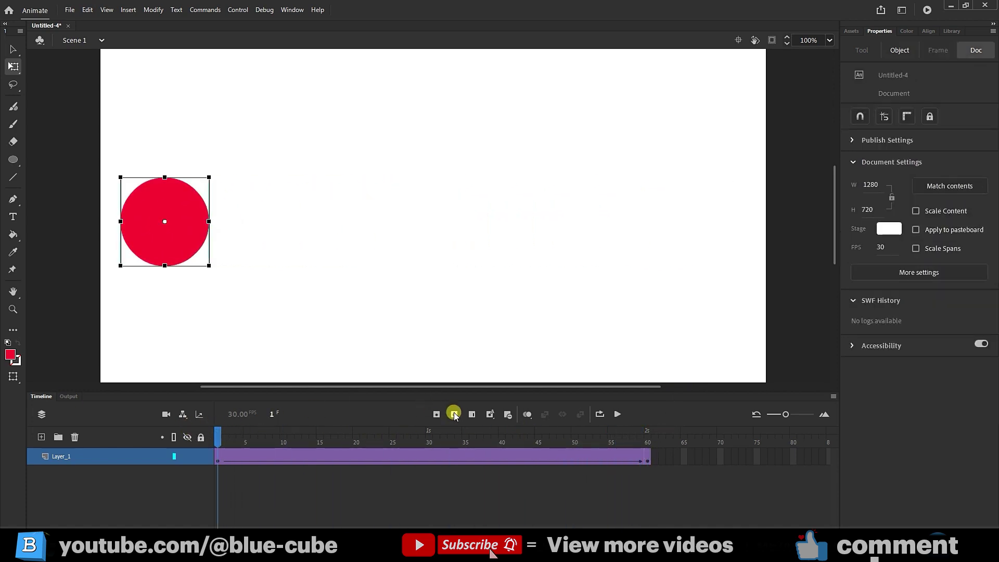
pyautogui.click(618, 414)
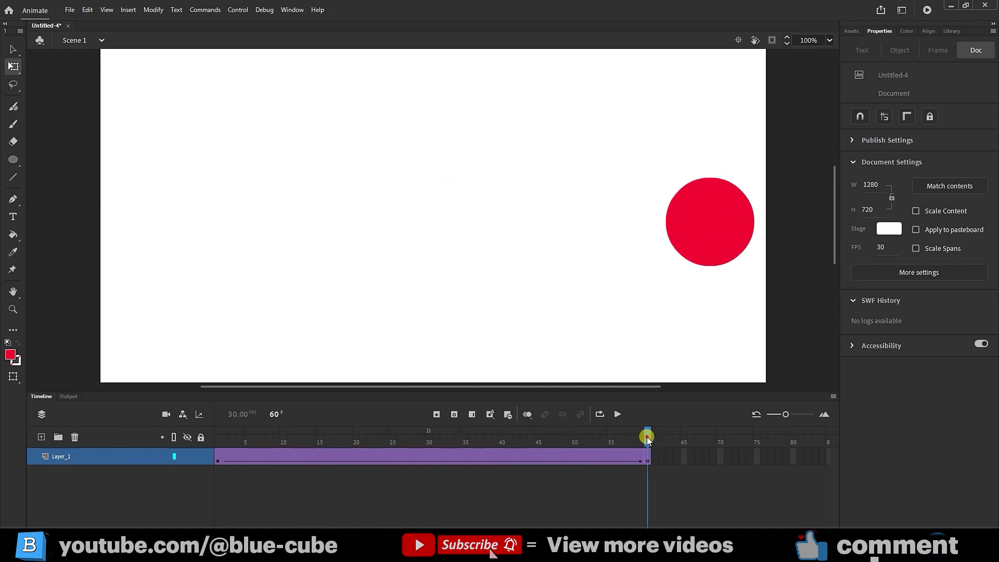
pyautogui.moveTo(648, 437); pyautogui.dragTo(138, 421)
pyautogui.click(613, 413)
pyautogui.moveTo(623, 443); pyautogui.dragTo(362, 442)
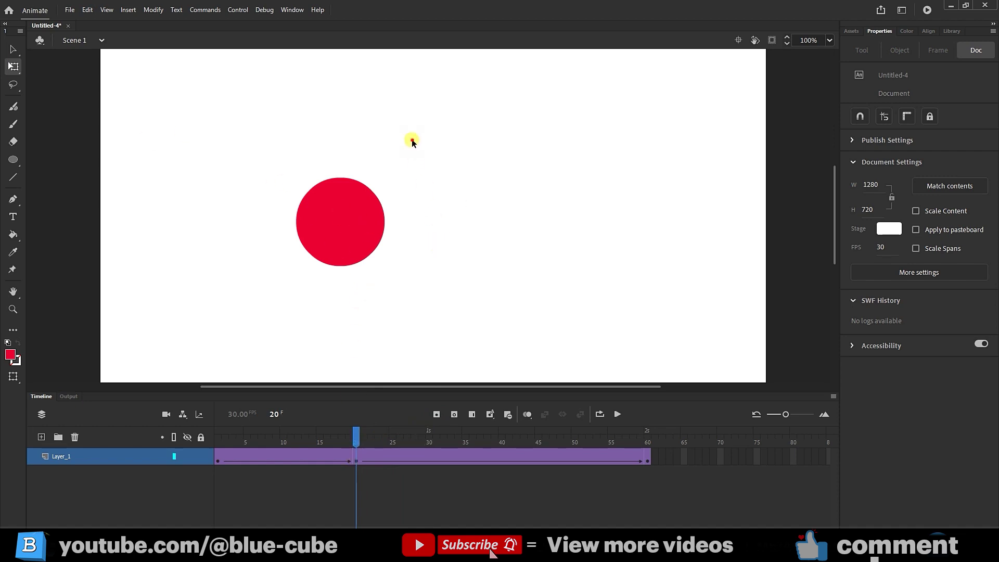
# Lower the circle near the bottom of the stage at frame 20
pyautogui.moveTo(412, 141); pyautogui.dragTo(261, 303)
pyautogui.click(346, 238)
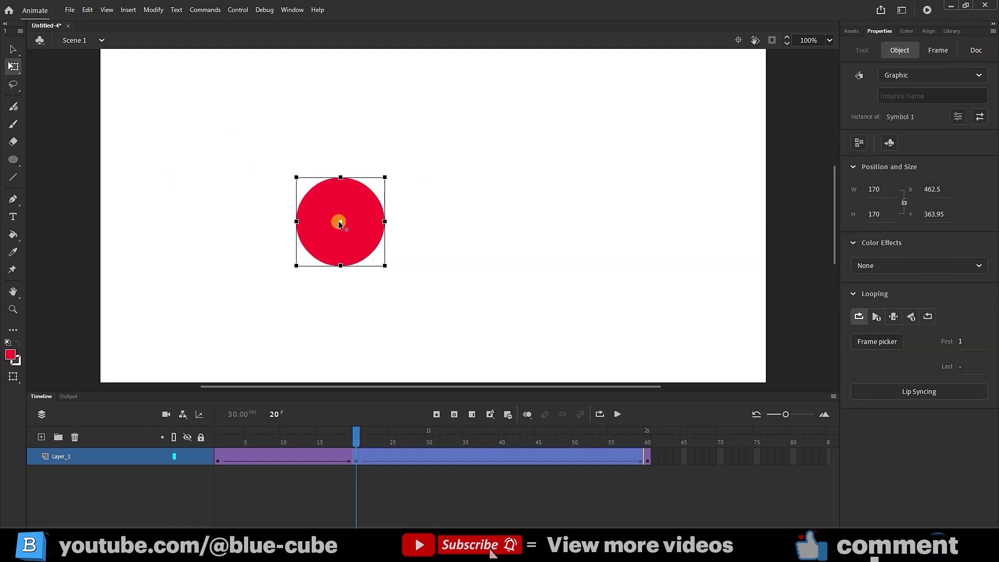
pyautogui.moveTo(339, 223); pyautogui.dragTo(332, 318)
pyautogui.click(342, 252)
pyautogui.moveTo(349, 238); pyautogui.dragTo(336, 348)
# Add a keyframe at frame 40 and raise the circle to the top of the stage
pyautogui.click(371, 437)
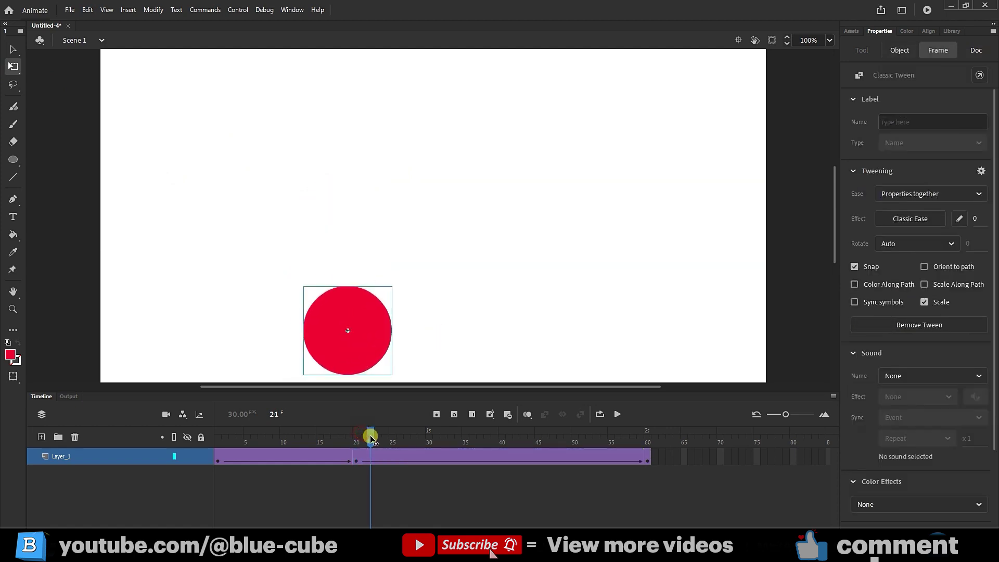
pyautogui.moveTo(371, 439); pyautogui.dragTo(501, 458)
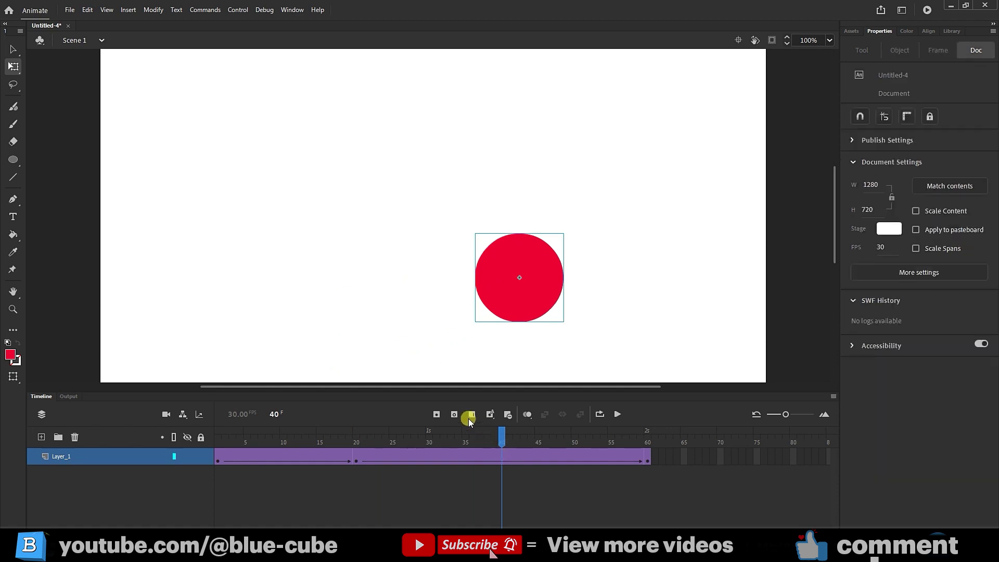
pyautogui.click(437, 415)
pyautogui.click(503, 465)
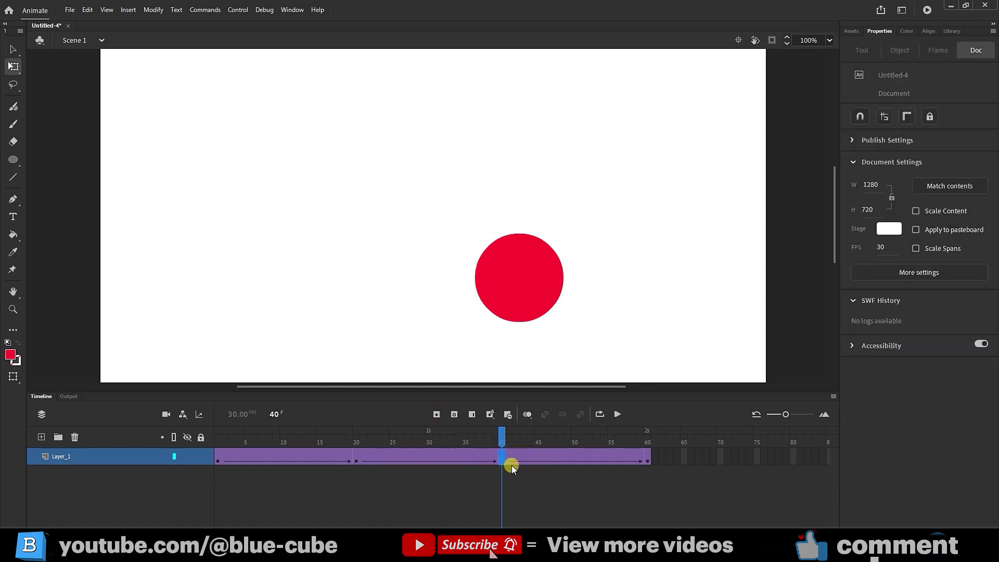
pyautogui.moveTo(597, 197); pyautogui.dragTo(455, 324)
pyautogui.moveTo(518, 291); pyautogui.dragTo(532, 108)
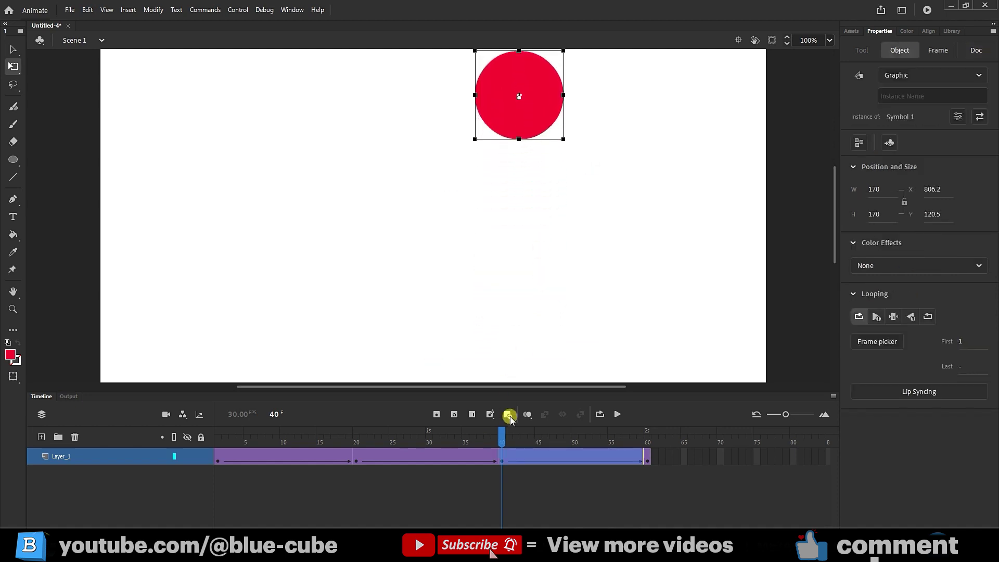
# Enable looped playback over frames 1–60 and play the animation
pyautogui.moveTo(499, 437); pyautogui.dragTo(132, 439)
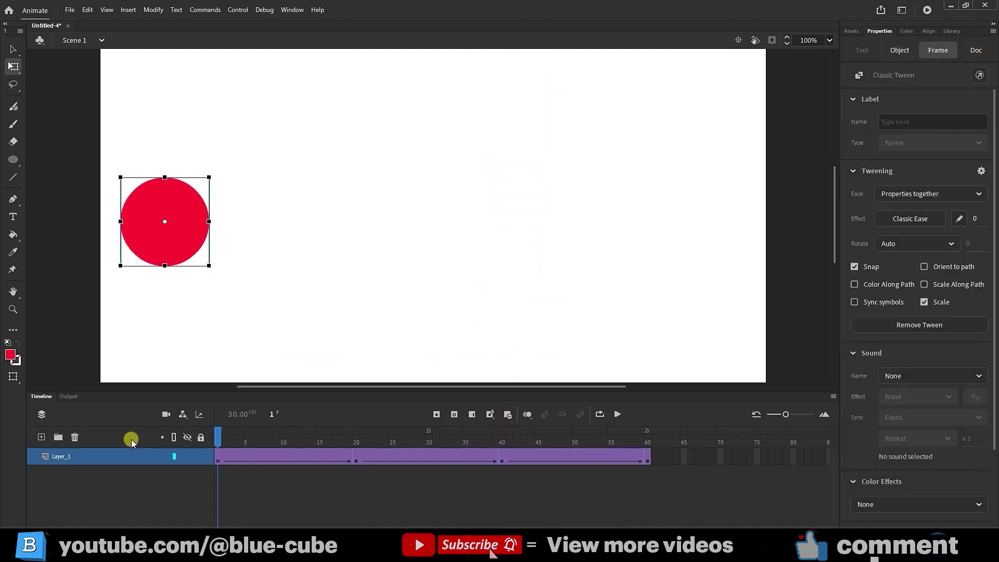
pyautogui.click(619, 414)
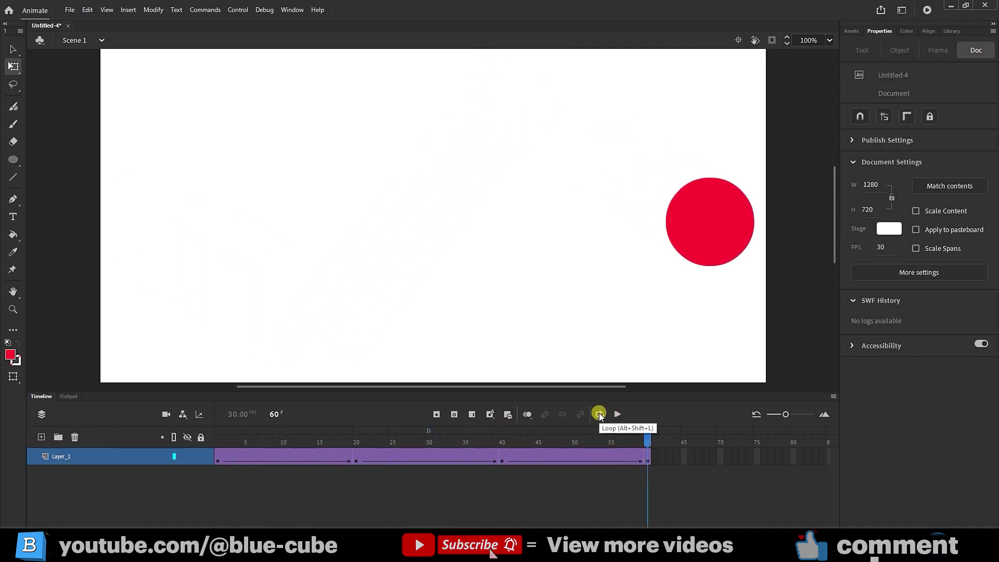
pyautogui.click(599, 414)
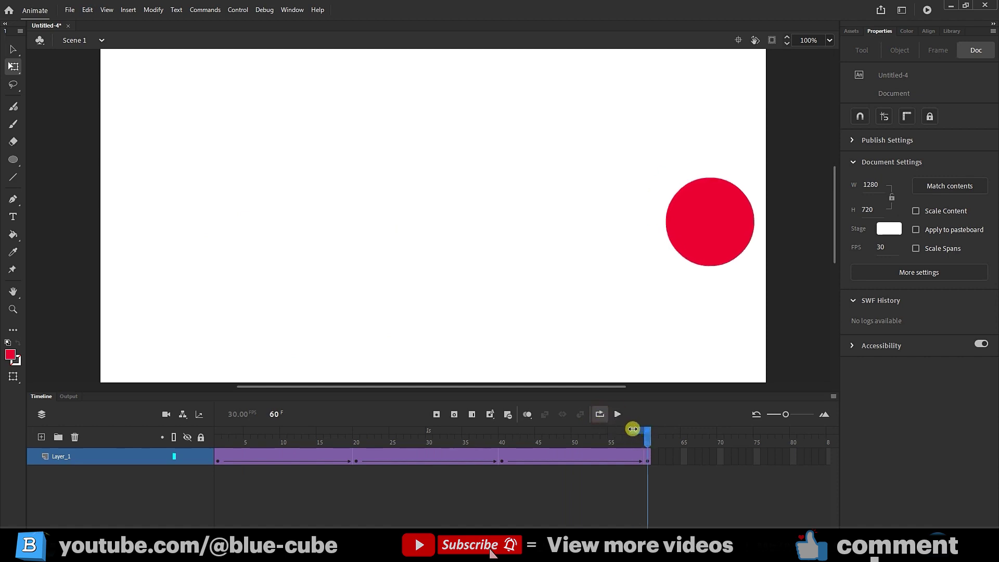
pyautogui.moveTo(632, 428); pyautogui.dragTo(198, 427)
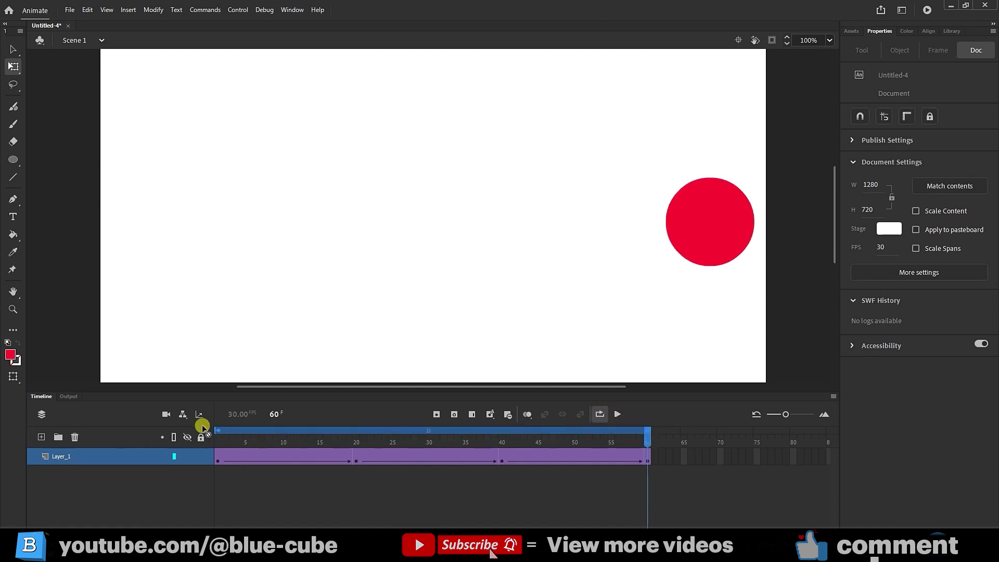
pyautogui.click(617, 414)
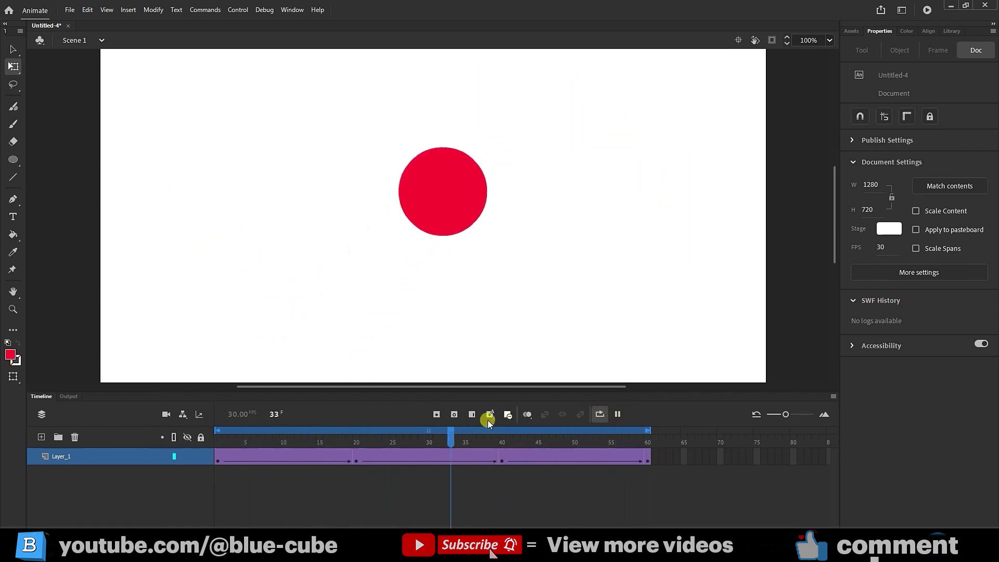
pyautogui.click(617, 414)
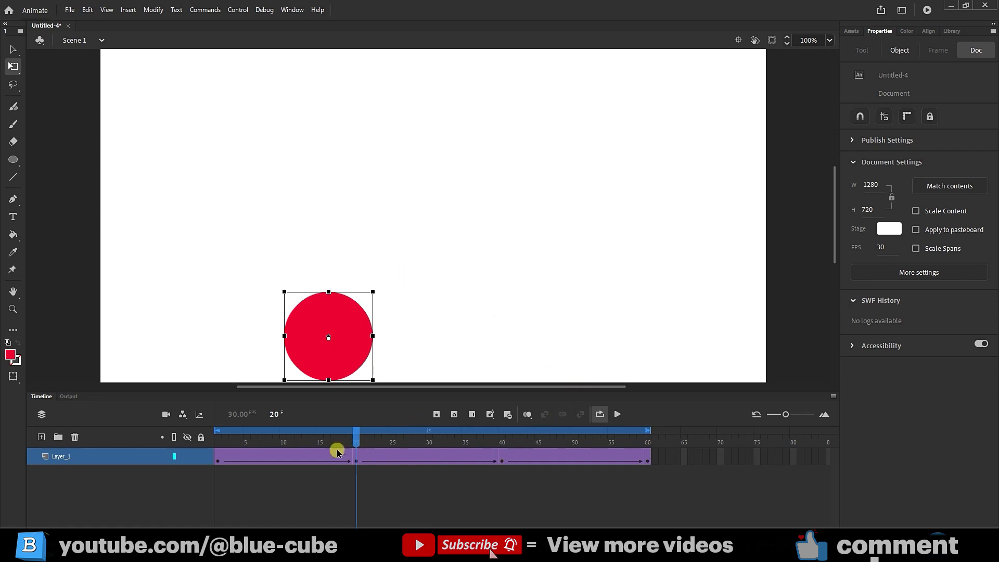
# Select all frames on Layer_1 and remove them, leaving an empty stage
pyautogui.hotkey('ctrl', 'alt', 'a')
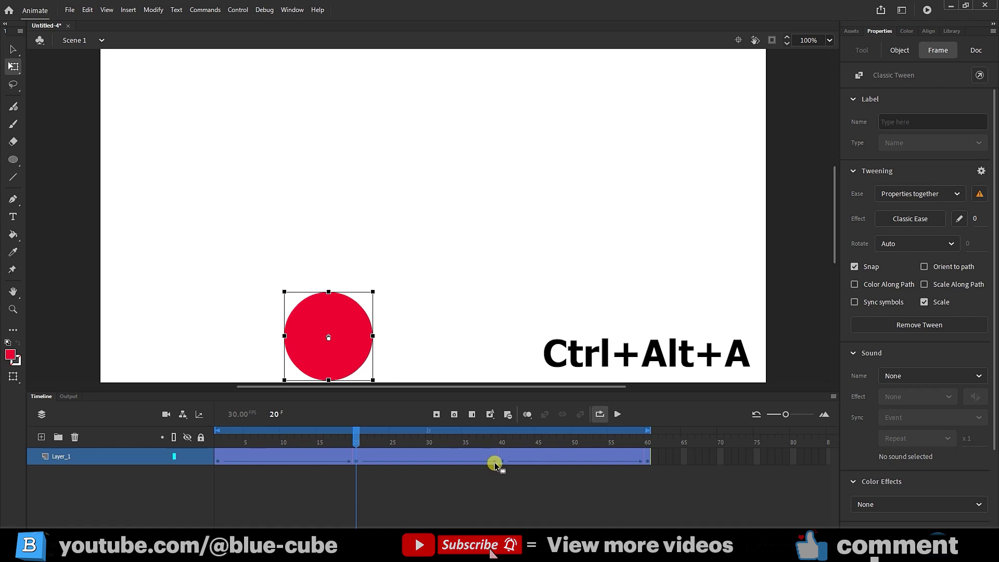
pyautogui.hotkey('ctrl', 'shift', 'a')
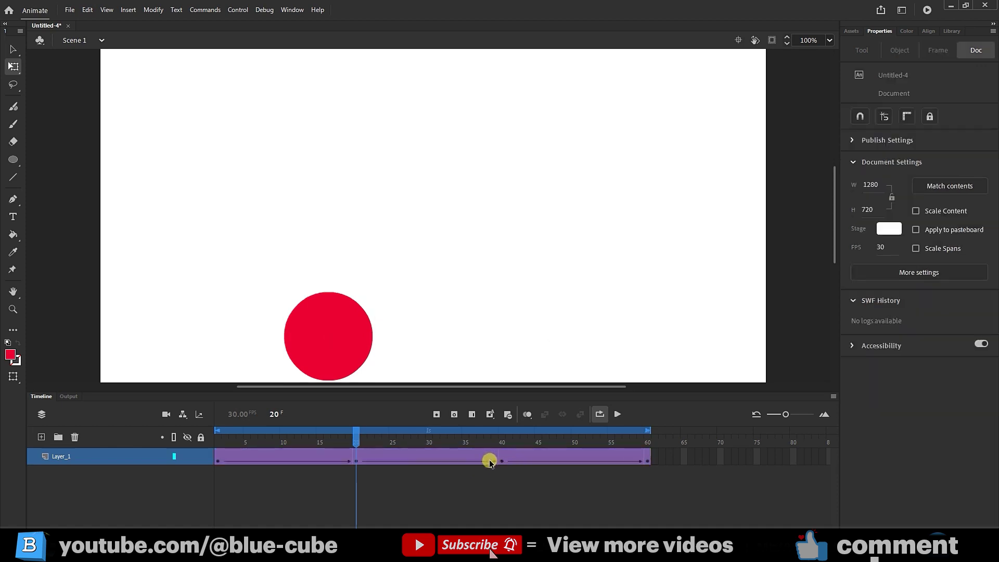
pyautogui.rightClick(517, 457)
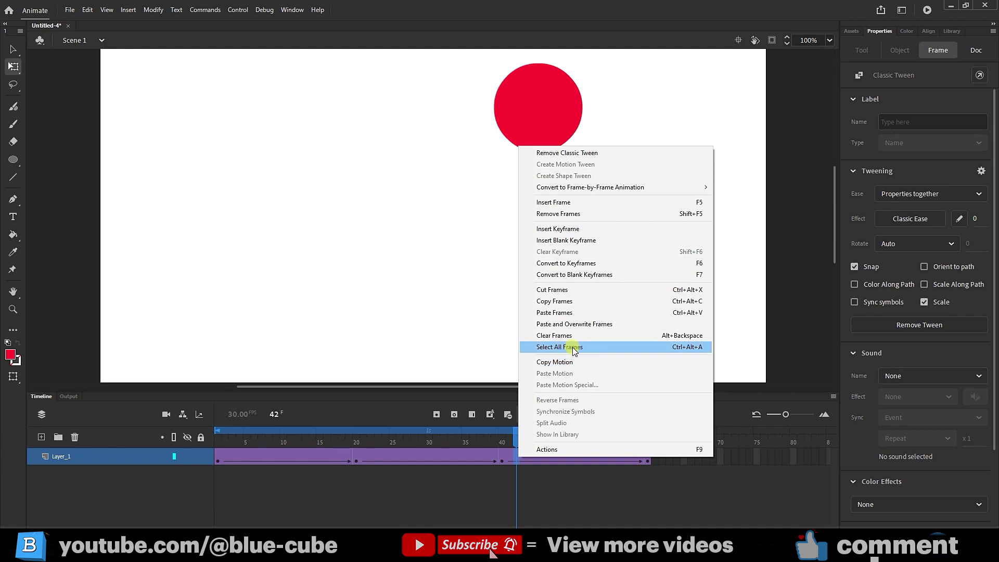
pyautogui.click(670, 347)
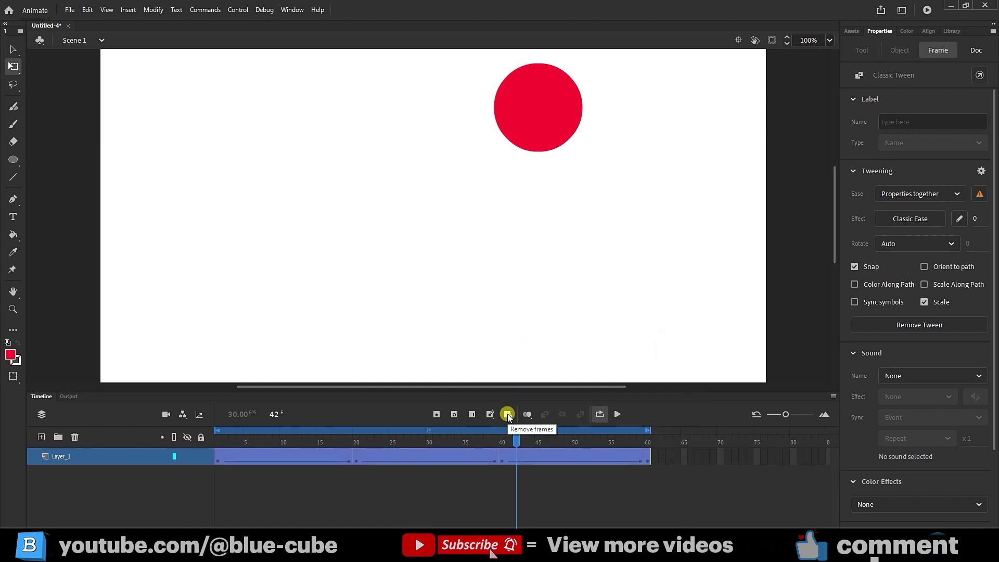
pyautogui.click(507, 413)
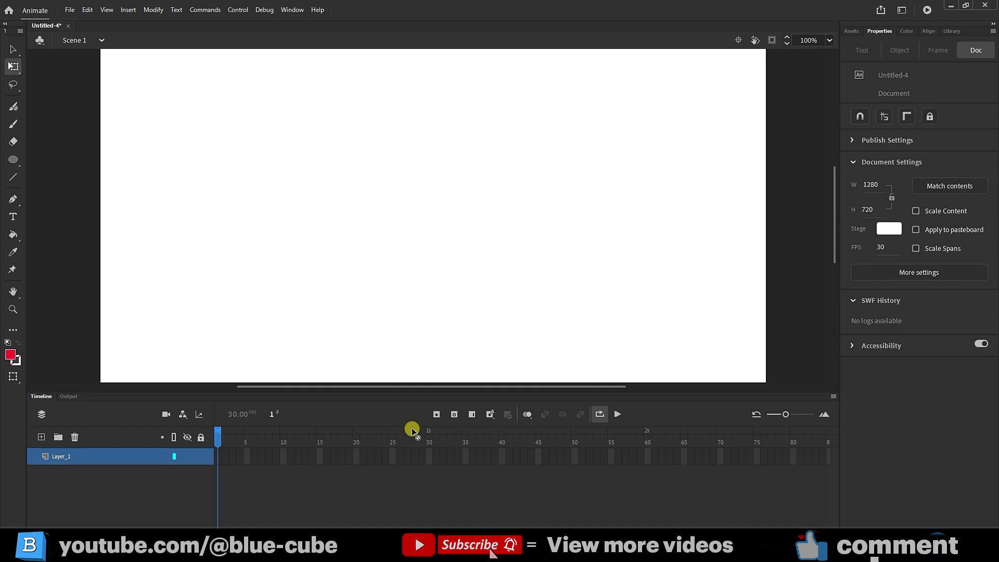
# Draw a new red circle on the stage's left and insert frames through frame 60
pyautogui.click(14, 159)
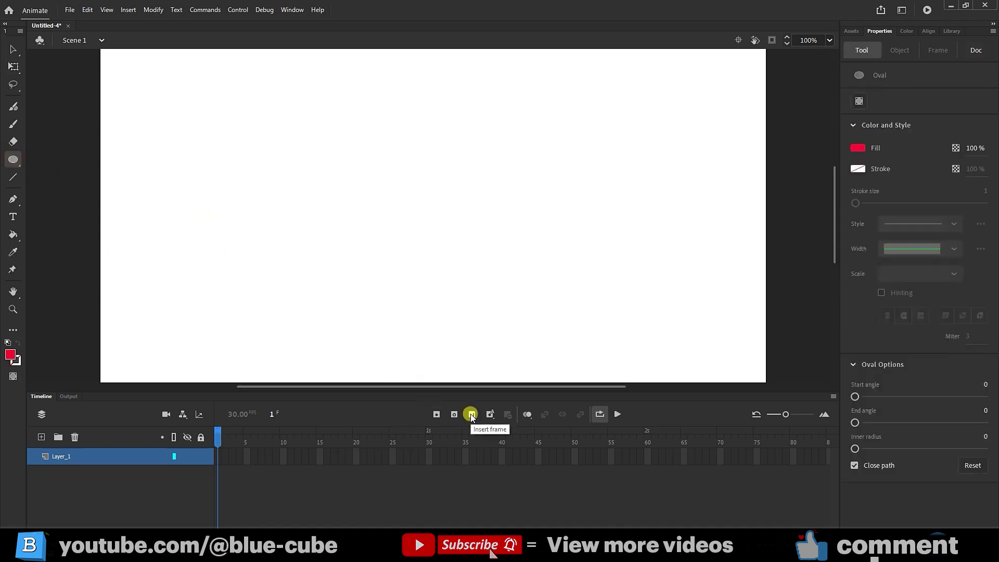
pyautogui.moveTo(169, 194); pyautogui.dragTo(251, 276)
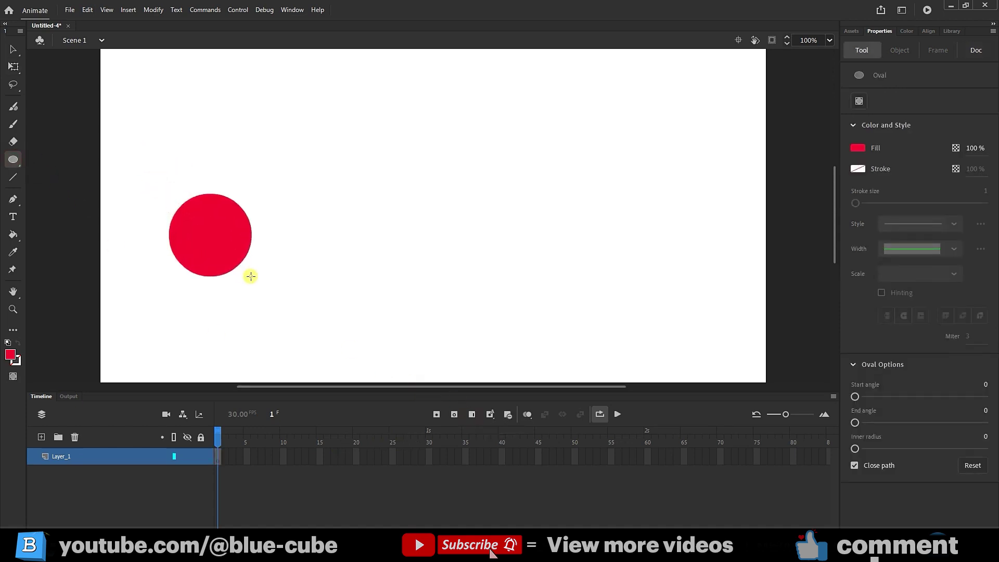
pyautogui.click(648, 458)
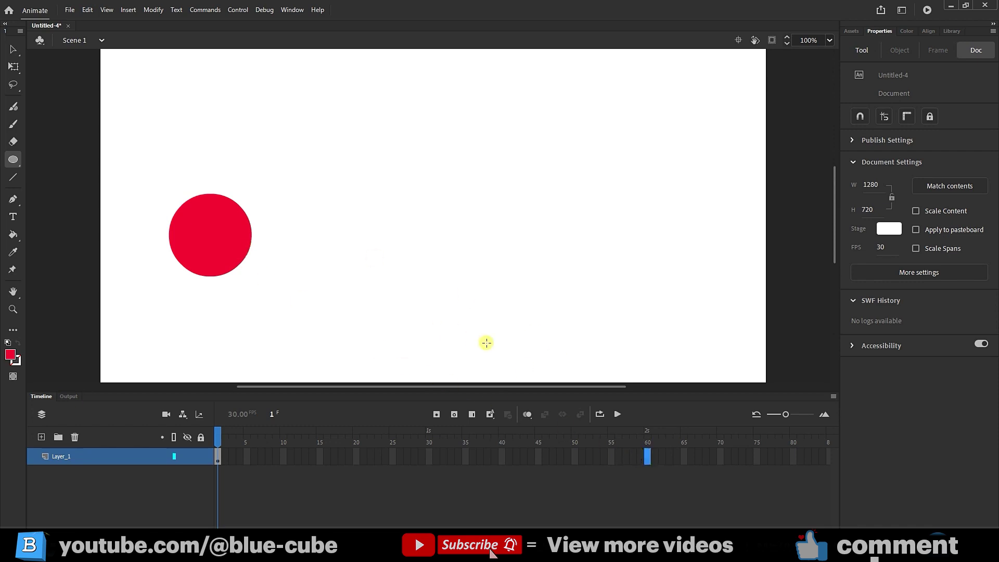
pyautogui.click(472, 415)
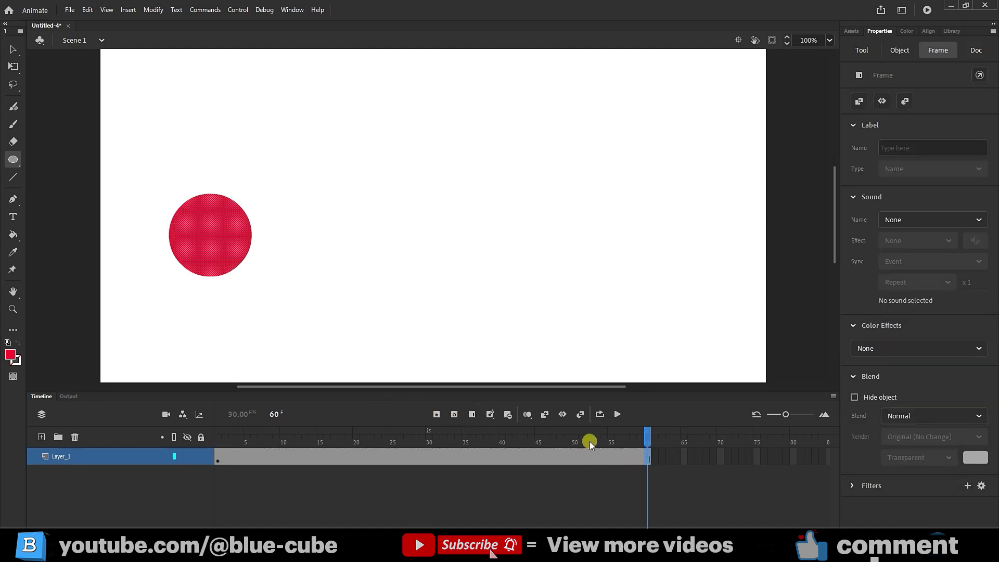
# Create a motion tween over frames 1–60, converting the circle to a symbol
pyautogui.rightClick(529, 457)
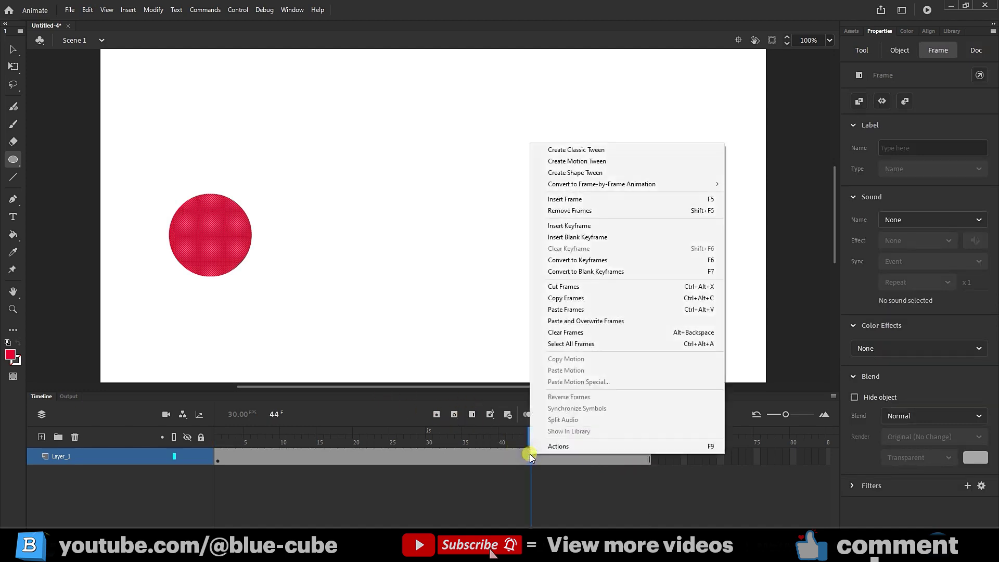
pyautogui.click(589, 162)
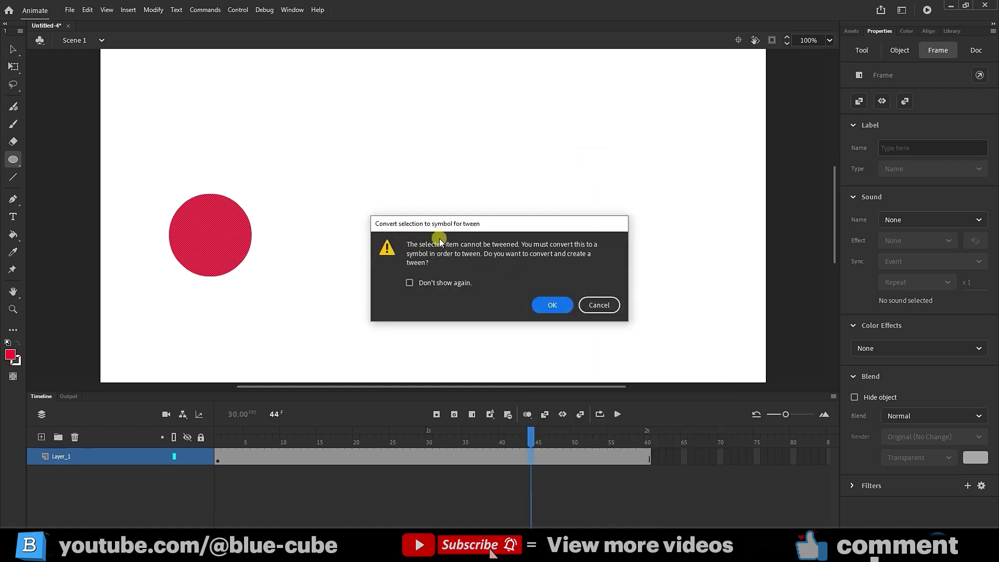
pyautogui.click(551, 304)
pyautogui.moveTo(530, 434); pyautogui.dragTo(648, 433)
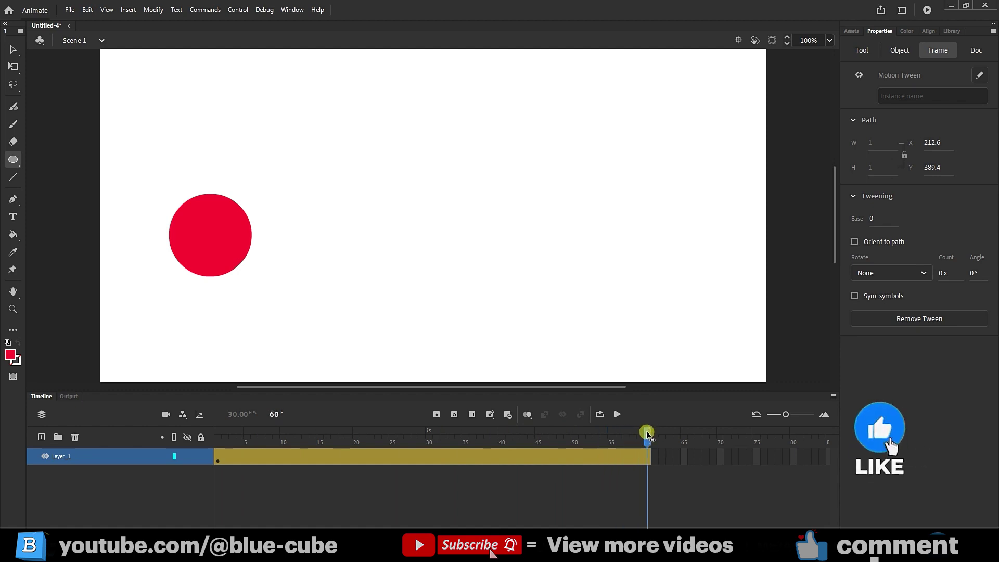
# At frame 60, drag the circle to the stage's right edge and scrub to check the straight path
pyautogui.click(392, 292)
pyautogui.click(13, 67)
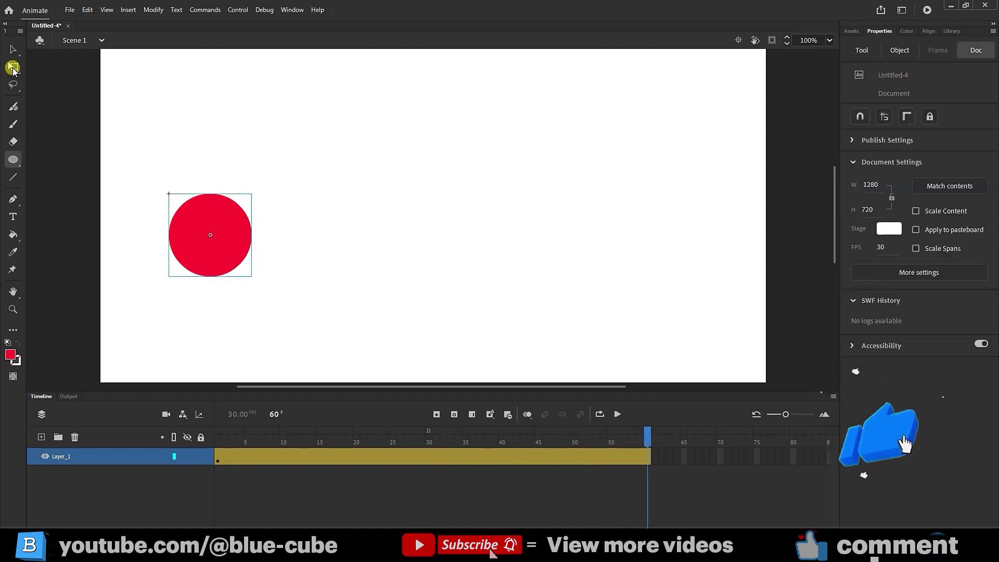
pyautogui.click(207, 250)
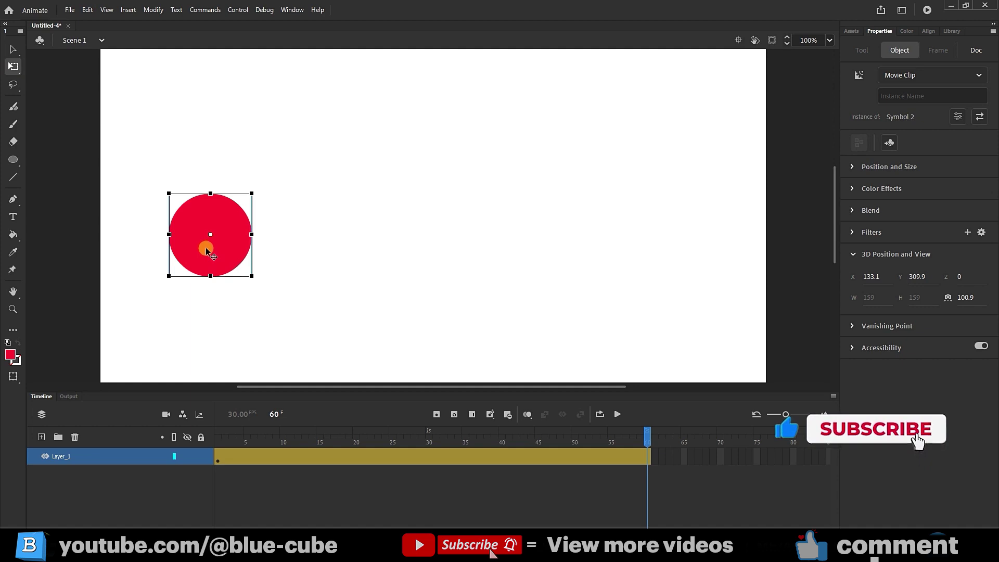
pyautogui.moveTo(207, 249); pyautogui.dragTo(711, 248)
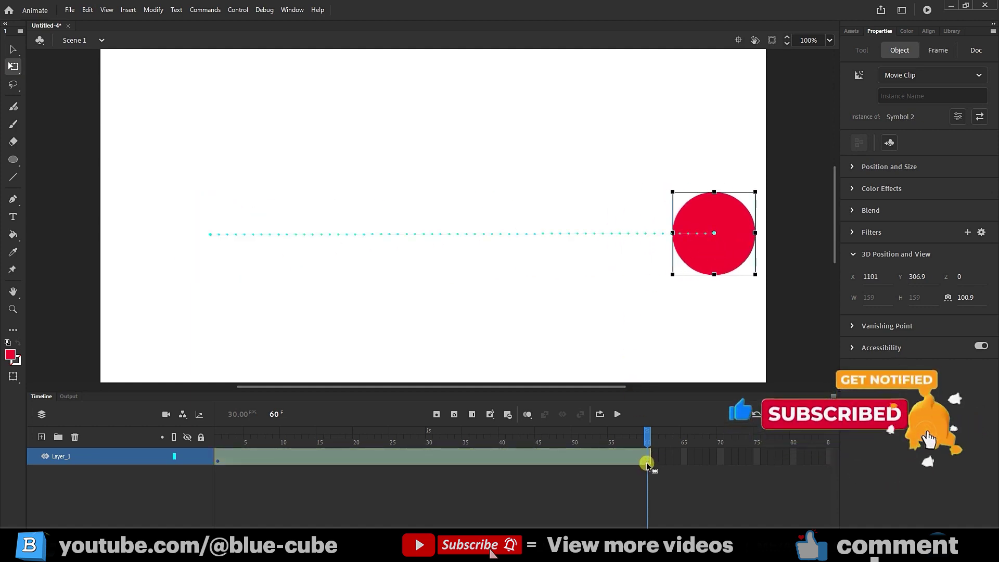
pyautogui.moveTo(644, 437); pyautogui.dragTo(676, 409)
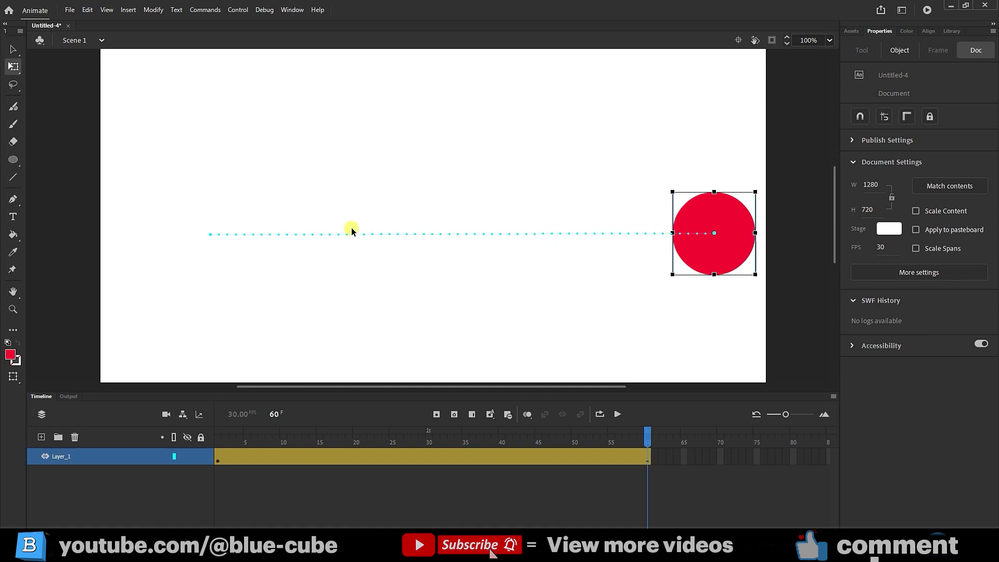
pyautogui.moveTo(647, 435)
pyautogui.mouseDown()
pyautogui.moveTo(145, 417)
pyautogui.moveTo(595, 450)
pyautogui.moveTo(629, 451)
pyautogui.moveTo(386, 435)
pyautogui.moveTo(644, 437)
pyautogui.mouseUp()
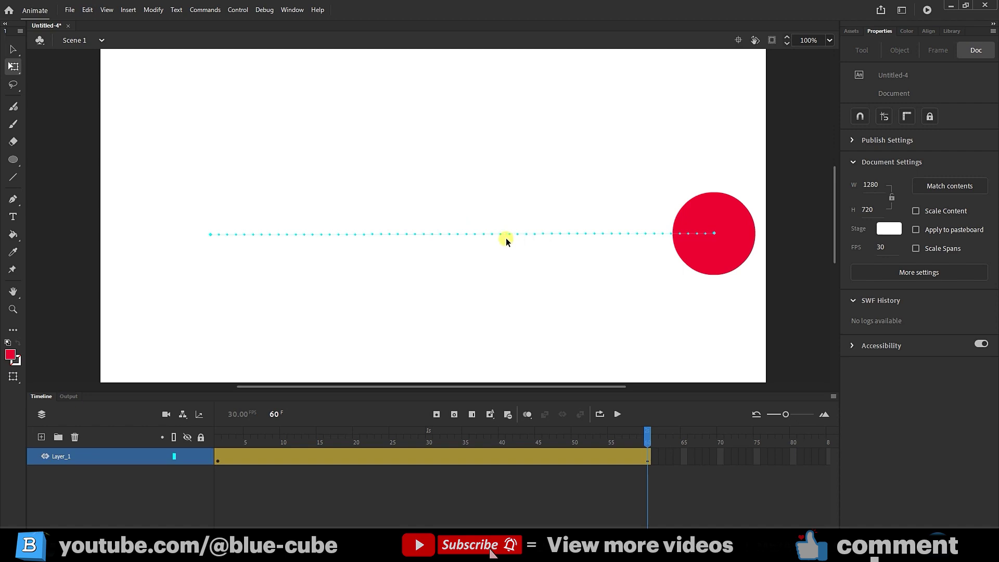
# Pull the middle of the straight motion path downward into an arc, then replay from frame 1
pyautogui.click(13, 50)
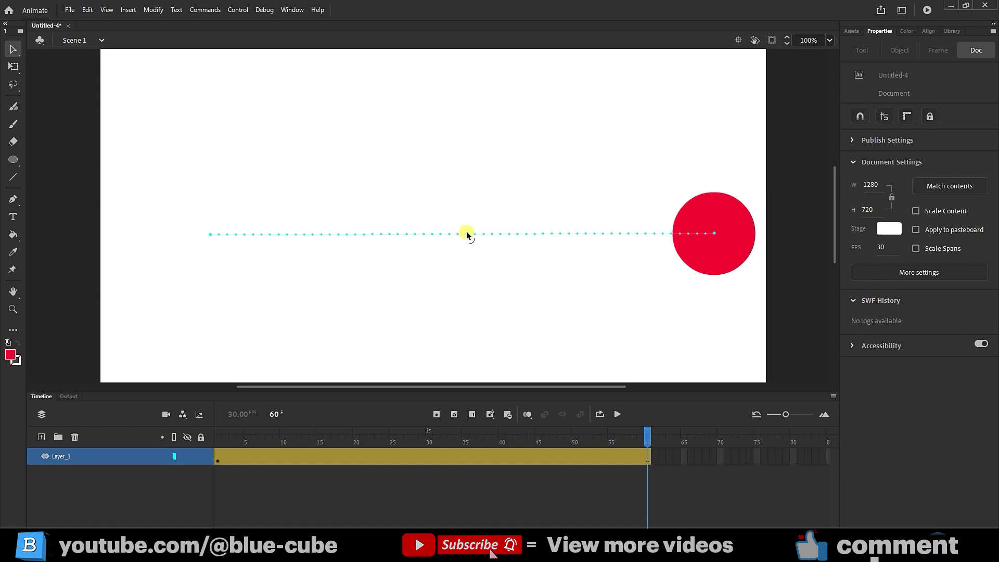
pyautogui.moveTo(467, 235); pyautogui.dragTo(463, 339)
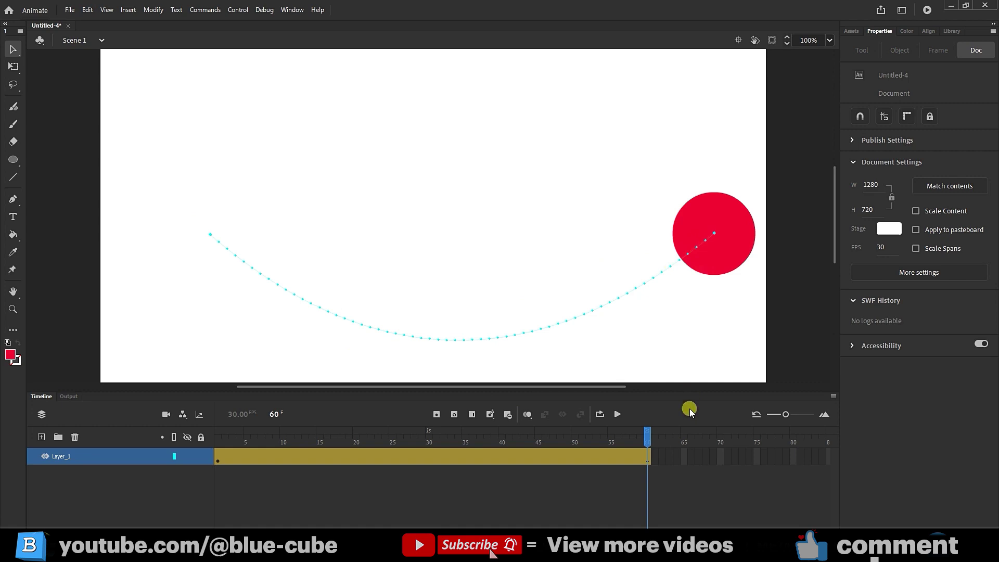
pyautogui.moveTo(650, 436); pyautogui.dragTo(180, 409)
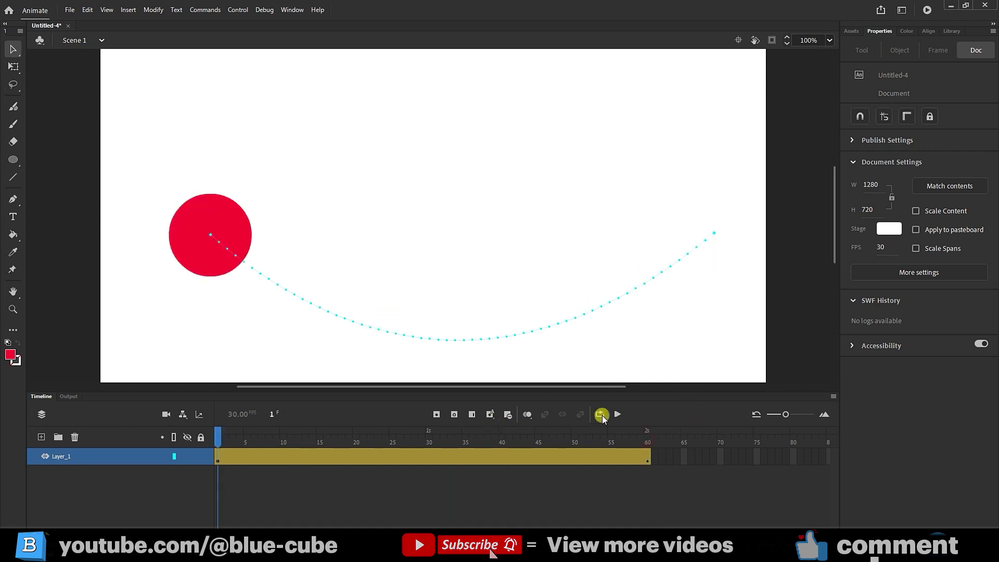
pyautogui.click(618, 414)
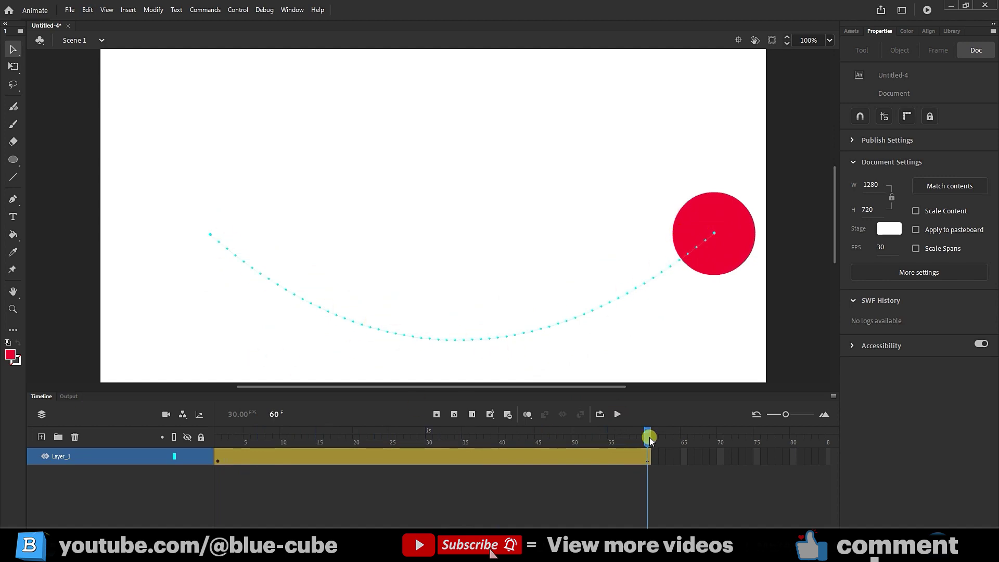
# Raise the circle to the stage top at frame 20, lower it at frame 40, then rewind to frame 1
pyautogui.moveTo(649, 437); pyautogui.dragTo(354, 458)
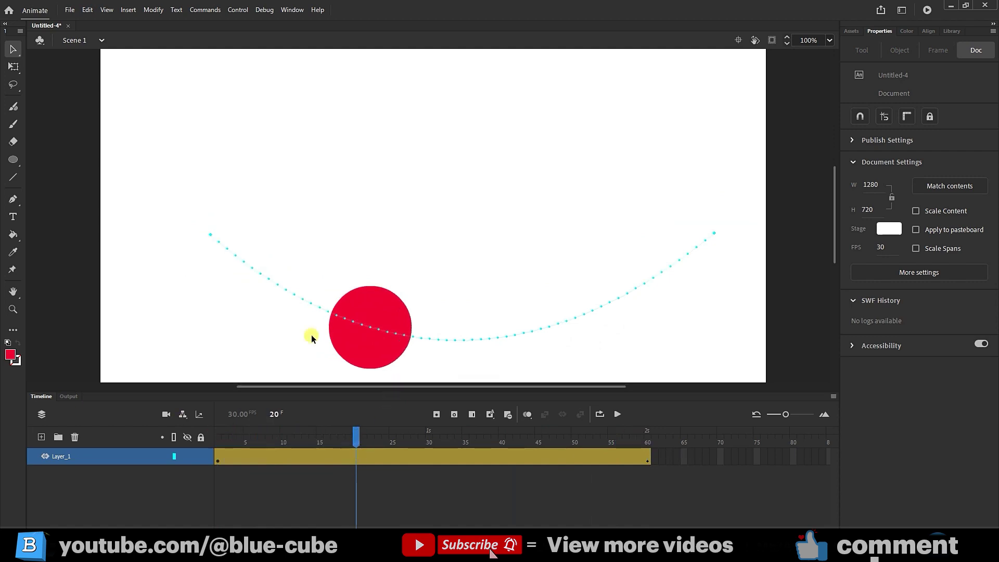
pyautogui.click(15, 71)
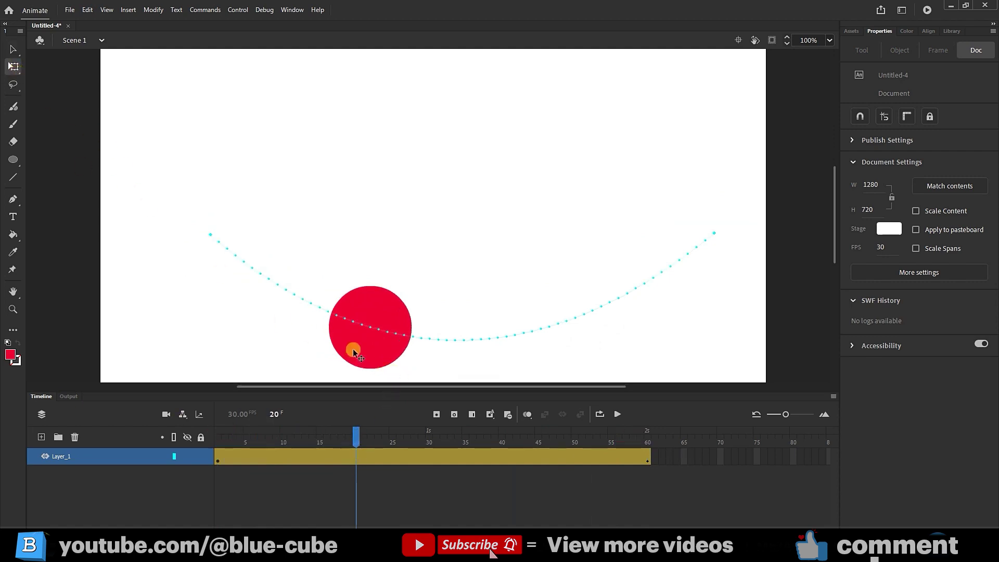
pyautogui.moveTo(365, 347); pyautogui.dragTo(366, 141)
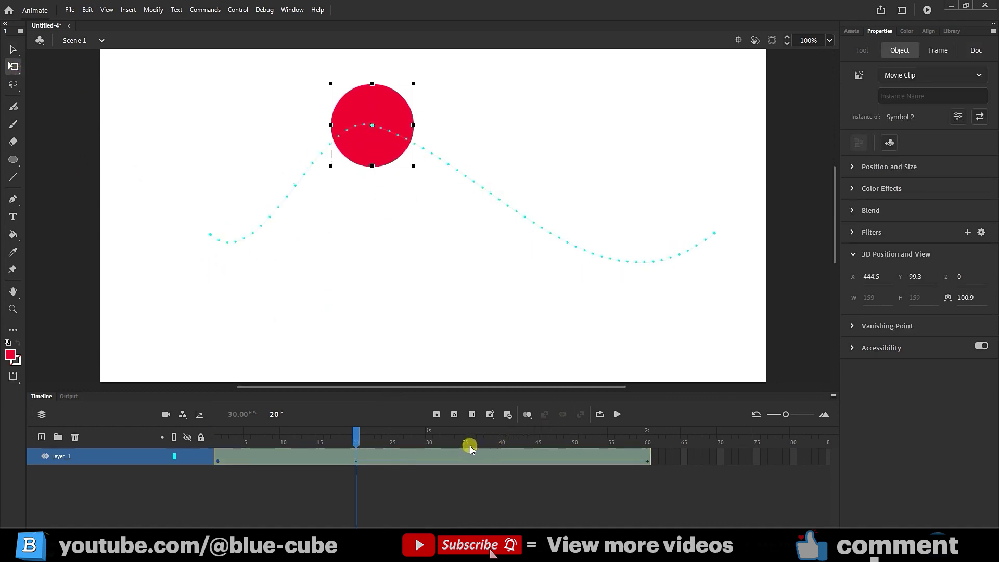
pyautogui.moveTo(470, 440); pyautogui.dragTo(502, 436)
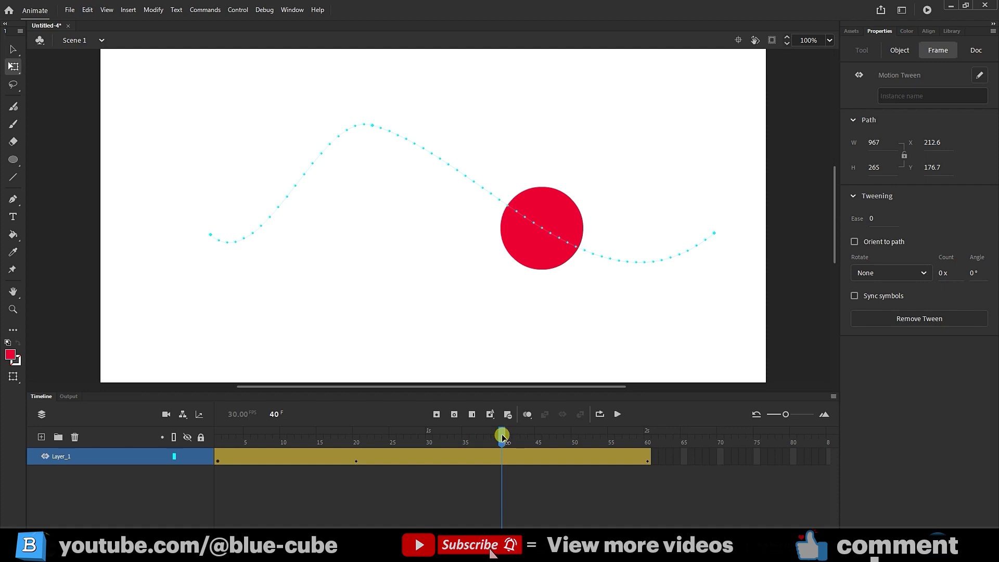
pyautogui.click(544, 248)
pyautogui.moveTo(544, 248); pyautogui.dragTo(544, 323)
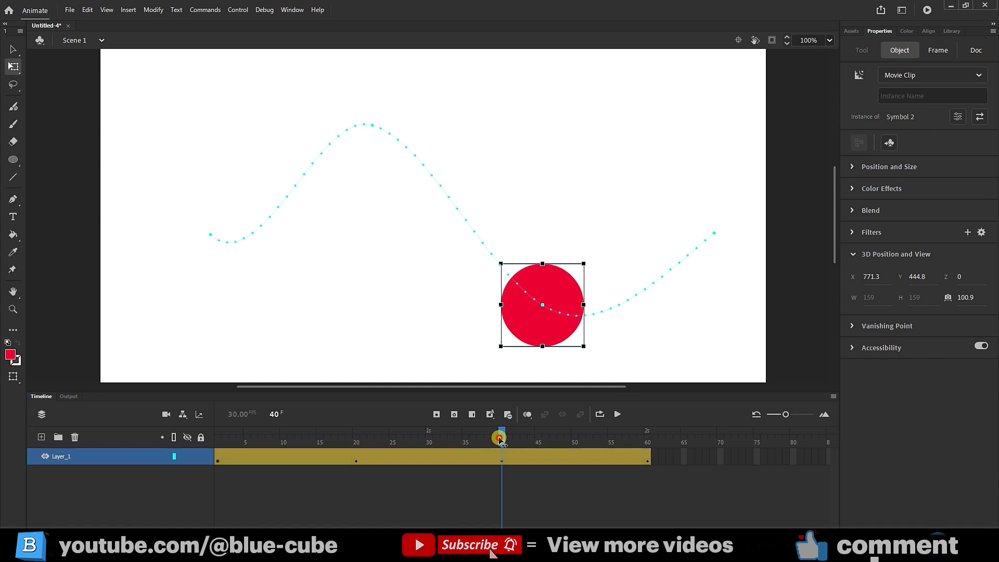
pyautogui.moveTo(500, 438); pyautogui.dragTo(218, 437)
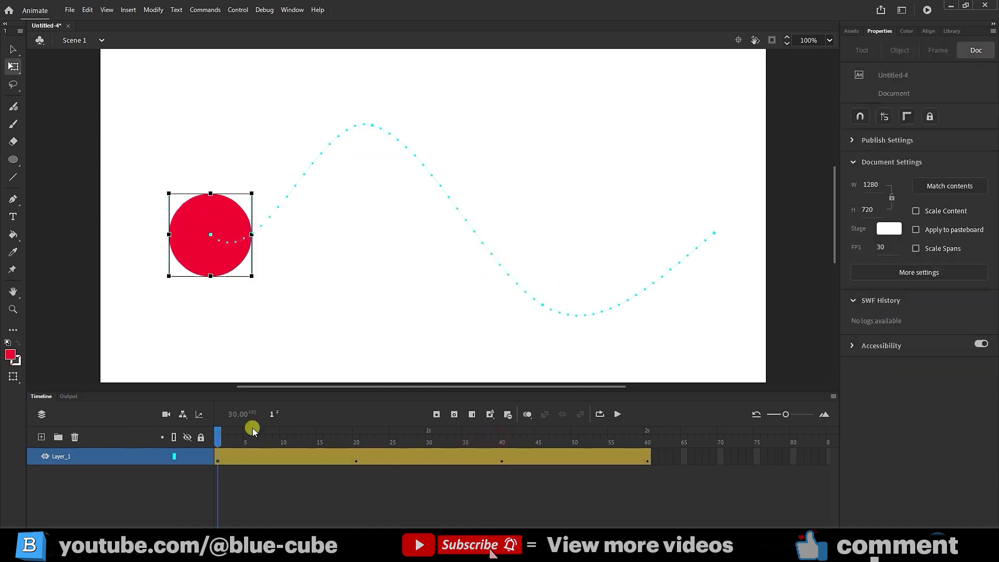
# Turn on Loop Playback, preview, and drop the ball to the stage's bottom edge at frame 40
pyautogui.click(598, 415)
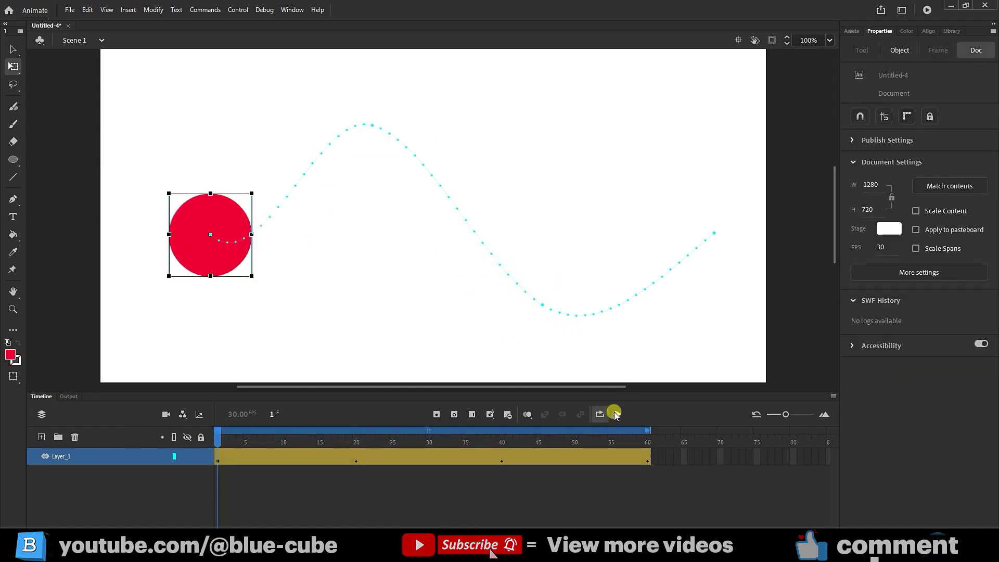
pyautogui.click(617, 414)
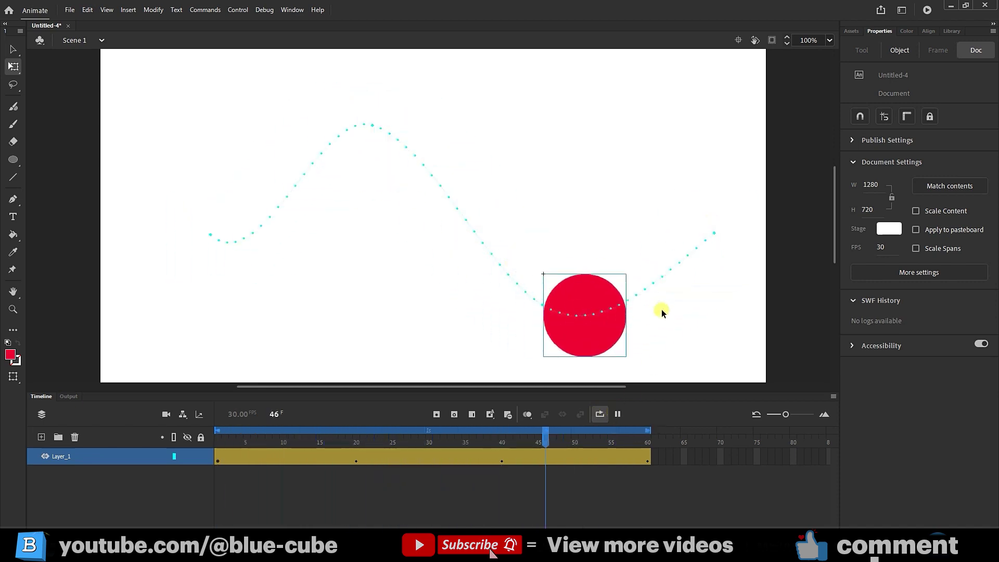
pyautogui.click(617, 414)
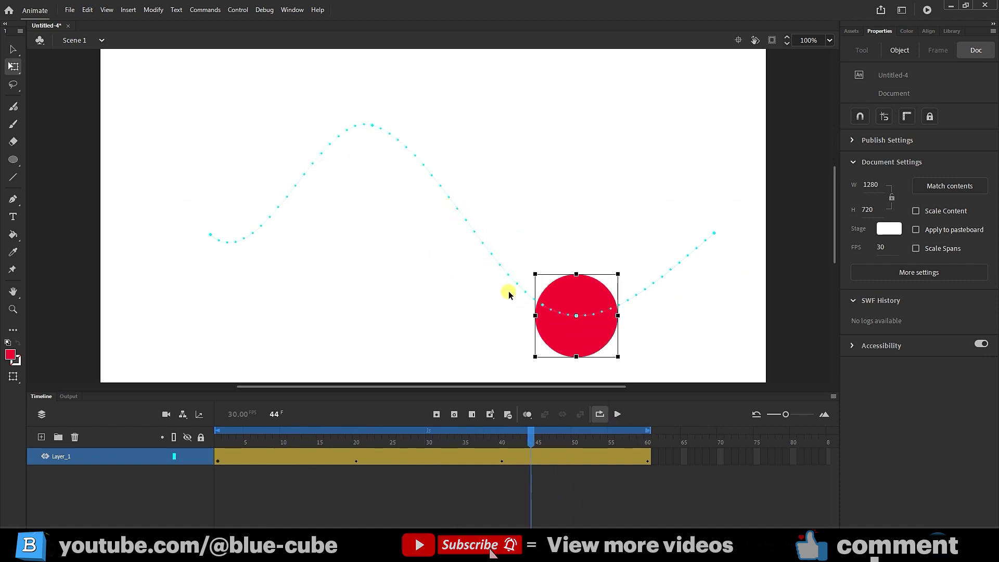
pyautogui.click(571, 313)
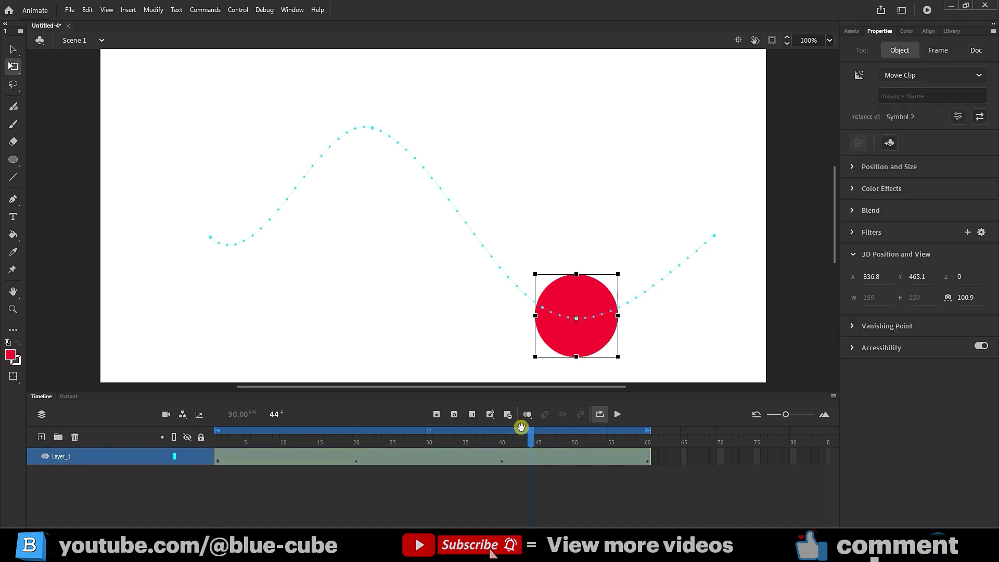
pyautogui.press(',')
pyautogui.press(',')
pyautogui.press(',')
pyautogui.press(',')
pyautogui.moveTo(534, 339); pyautogui.dragTo(528, 381)
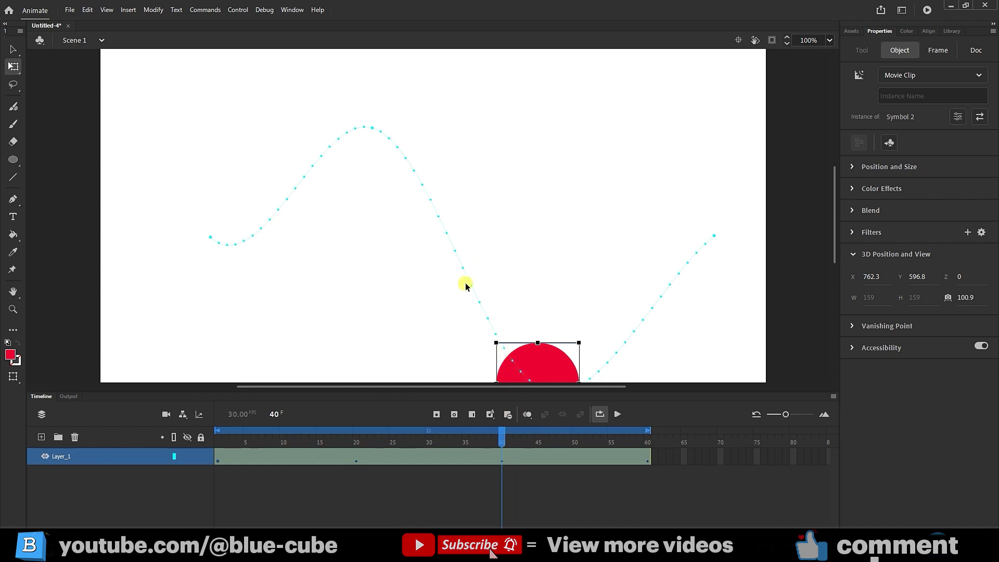
# Replay the deeper dip from frame 1, then turn looping off and select all frames with Ctrl+Alt+A
pyautogui.moveTo(502, 437); pyautogui.dragTo(221, 436)
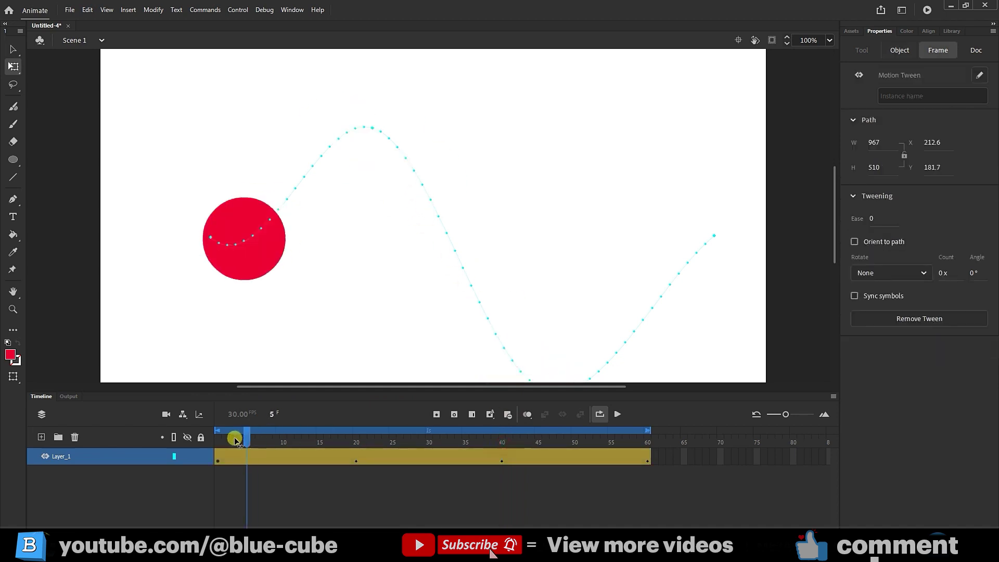
pyautogui.click(618, 414)
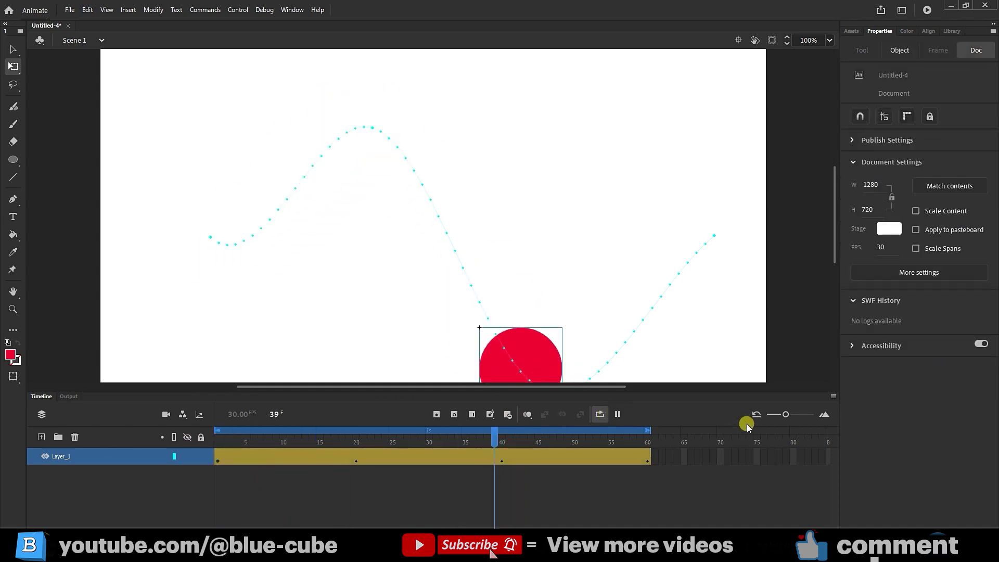
pyautogui.click(617, 415)
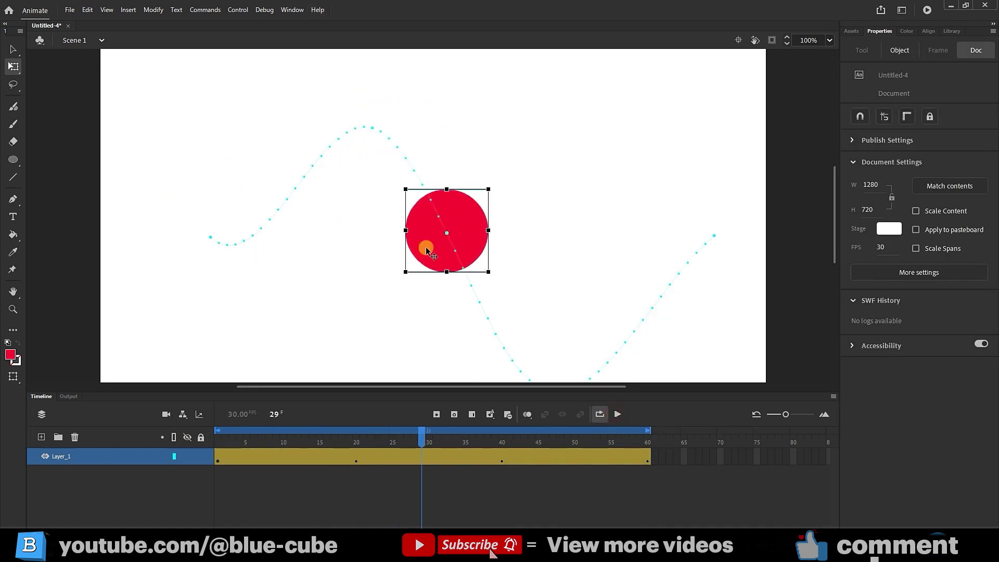
pyautogui.moveTo(423, 432); pyautogui.dragTo(216, 439)
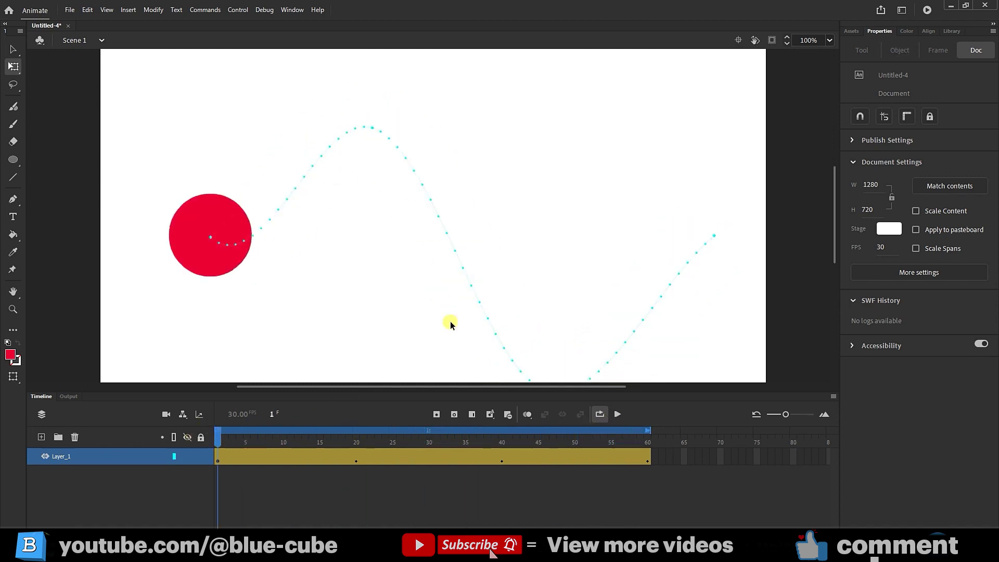
pyautogui.click(598, 415)
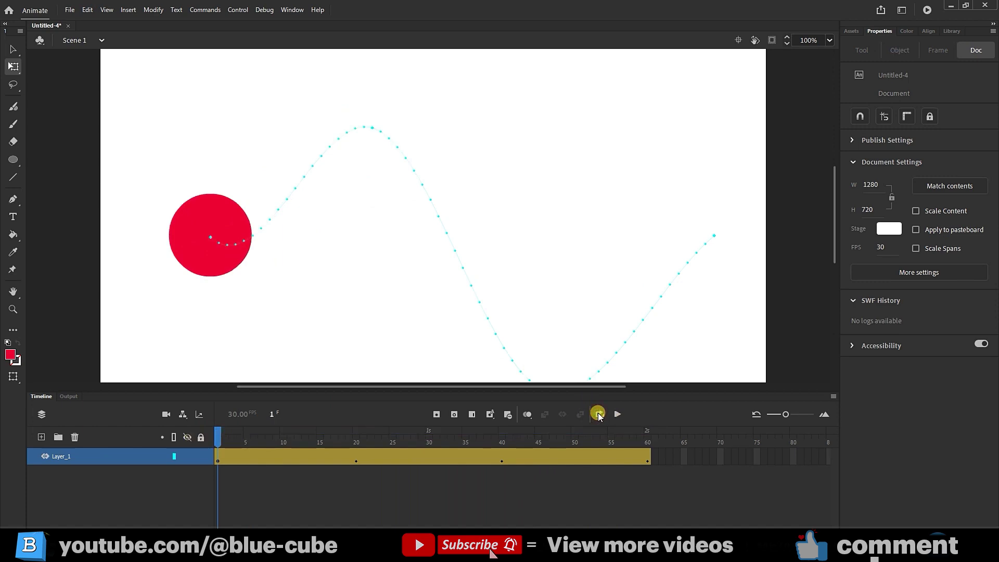
pyautogui.hotkey('ctrl', 'alt', 'a')
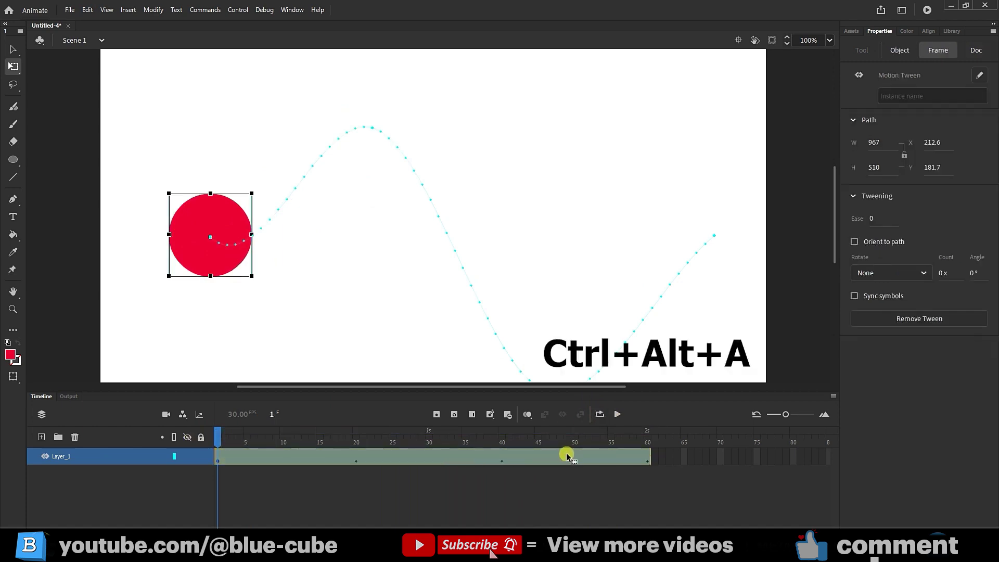
# Remove all frames of the circle's tween and draw a tall red rectangle with the Rectangle Tool at the left
pyautogui.click(508, 416)
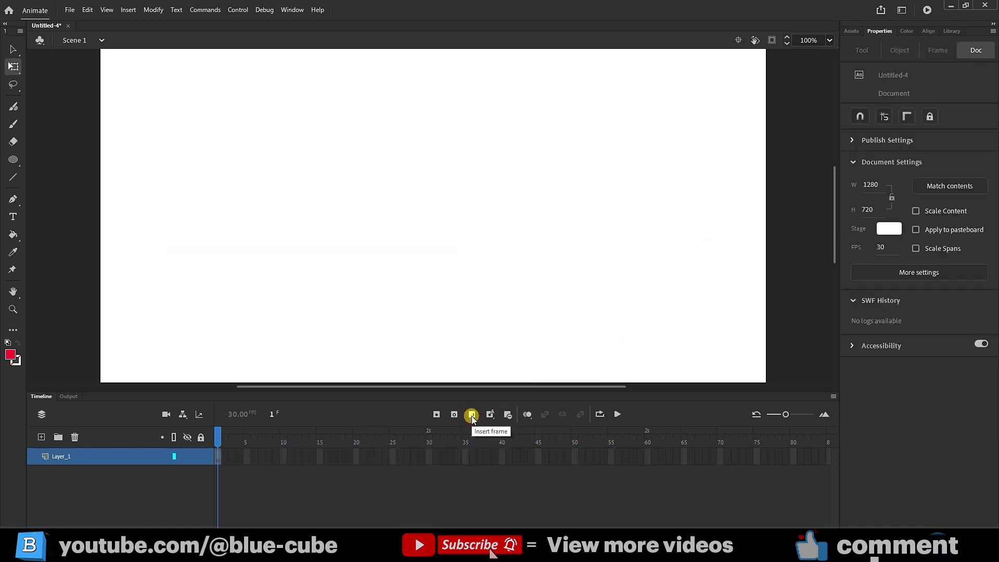
pyautogui.click(13, 159)
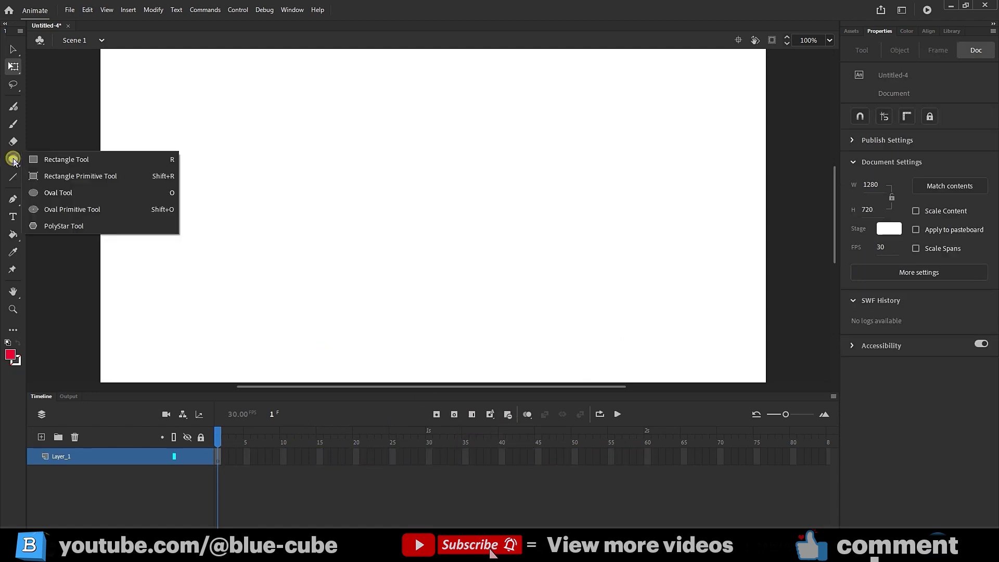
pyautogui.click(63, 159)
pyautogui.moveTo(128, 153); pyautogui.dragTo(171, 301)
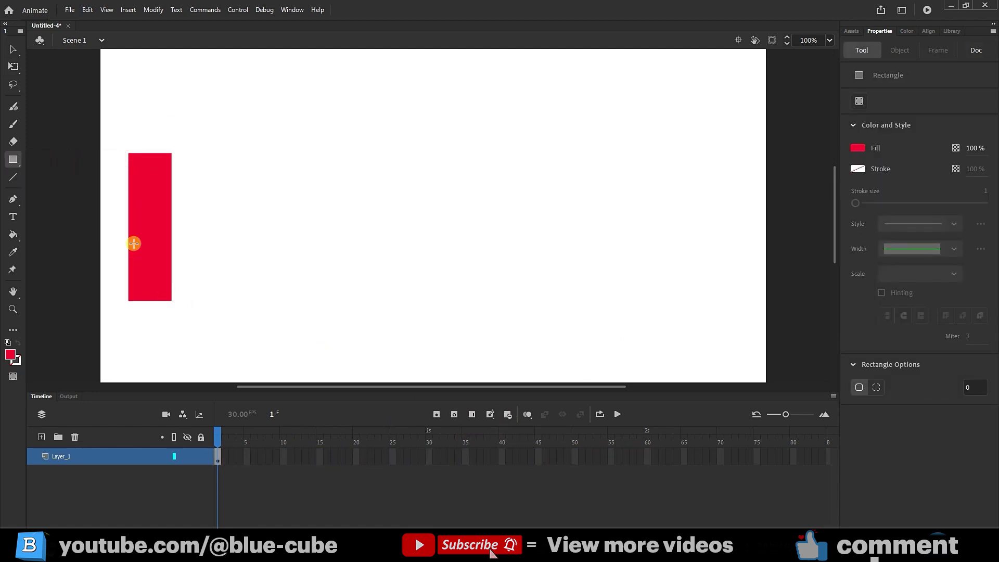
# Extend Layer_1 through frame 60 and apply Create Shape Tween across frames 1–60
pyautogui.click(648, 460)
pyautogui.click(437, 414)
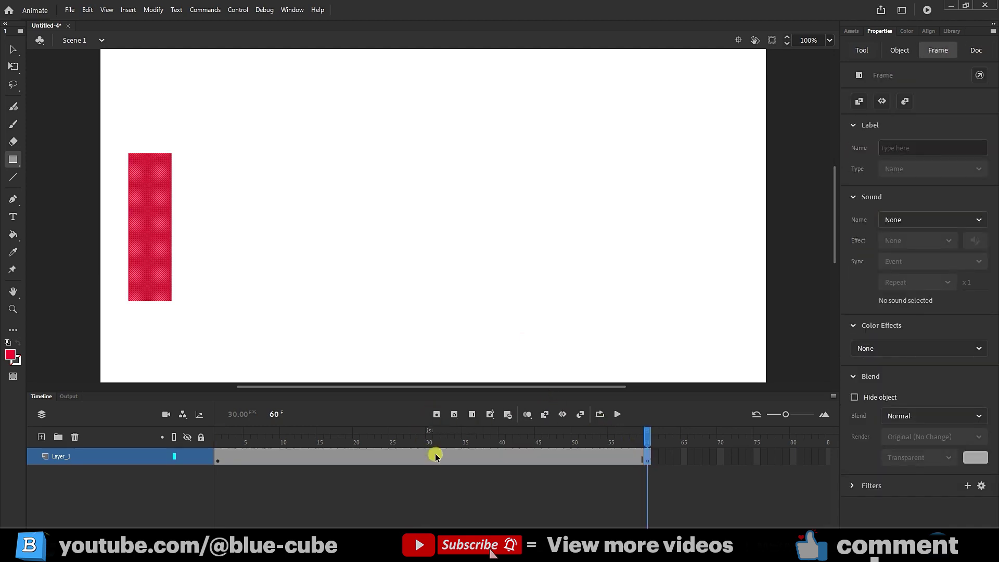
pyautogui.rightClick(435, 459)
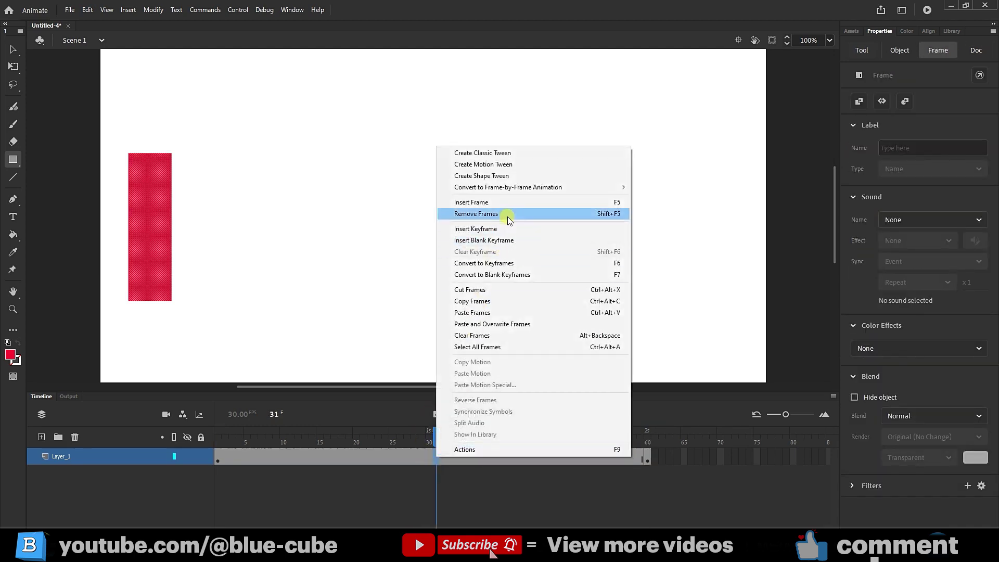
pyautogui.click(489, 176)
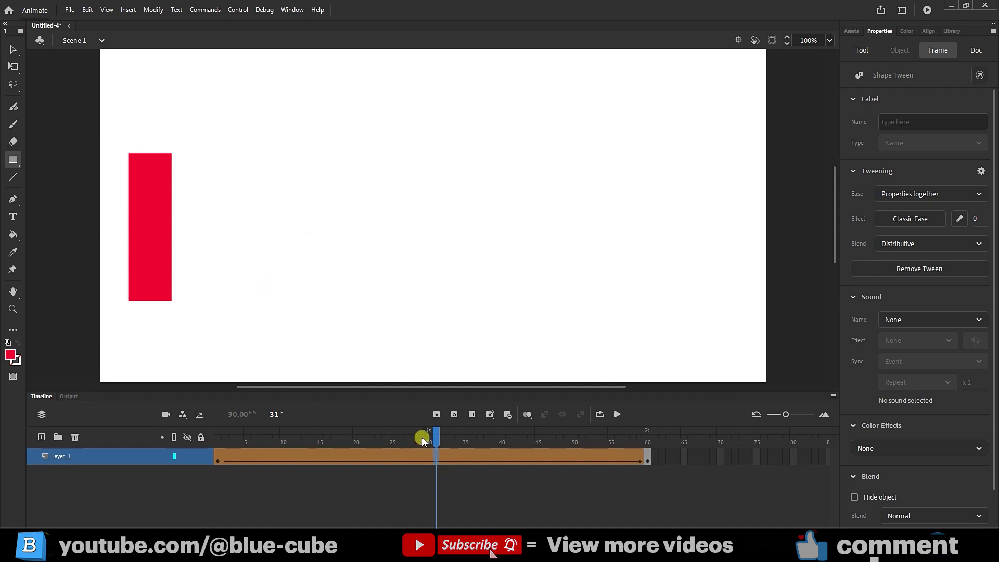
pyautogui.moveTo(438, 439); pyautogui.dragTo(647, 437)
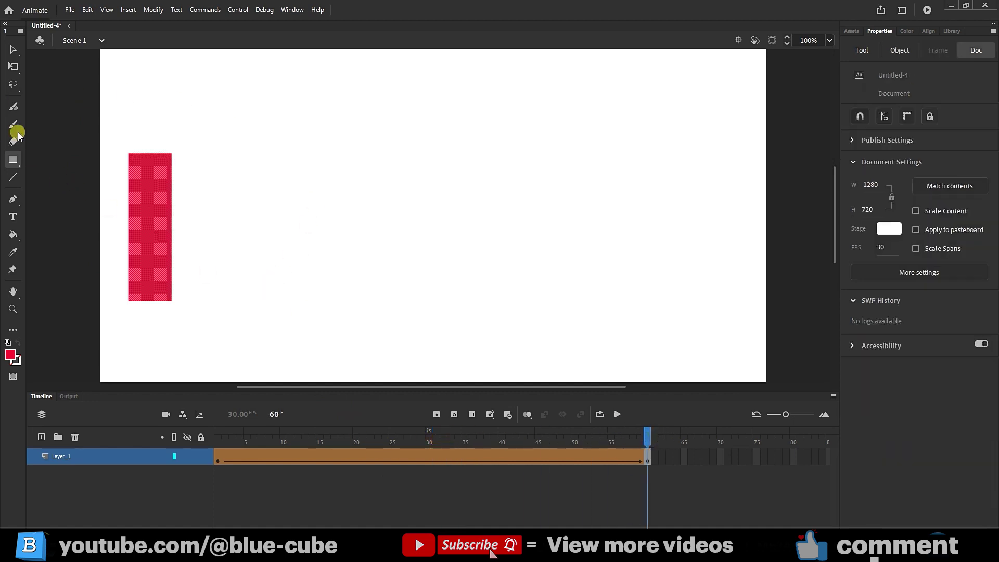
# Slide the rectangle at frame 60 to the stage's right side and preview the tween
pyautogui.click(13, 160)
pyautogui.click(13, 66)
pyautogui.moveTo(192, 102); pyautogui.dragTo(97, 345)
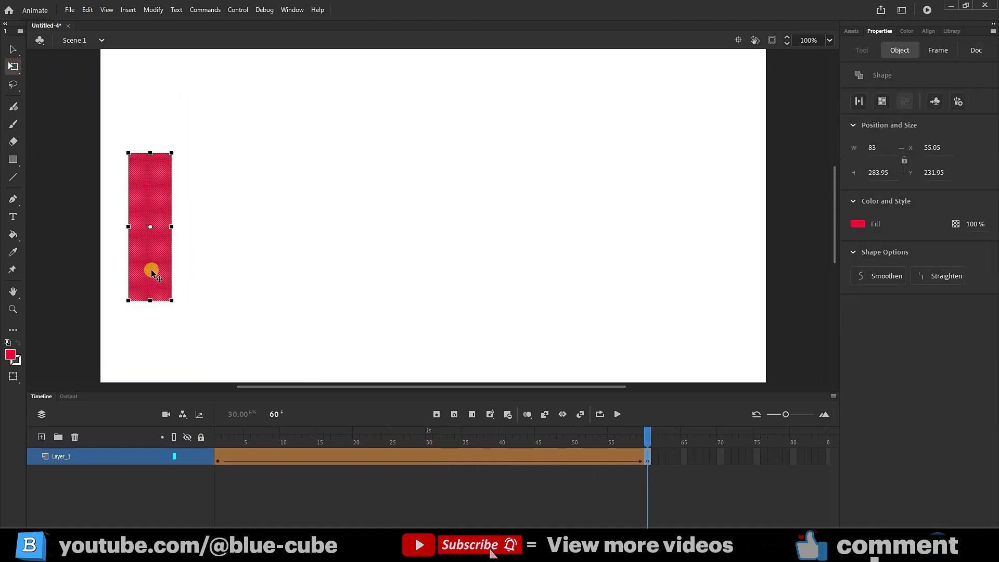
pyautogui.moveTo(152, 272); pyautogui.dragTo(693, 272)
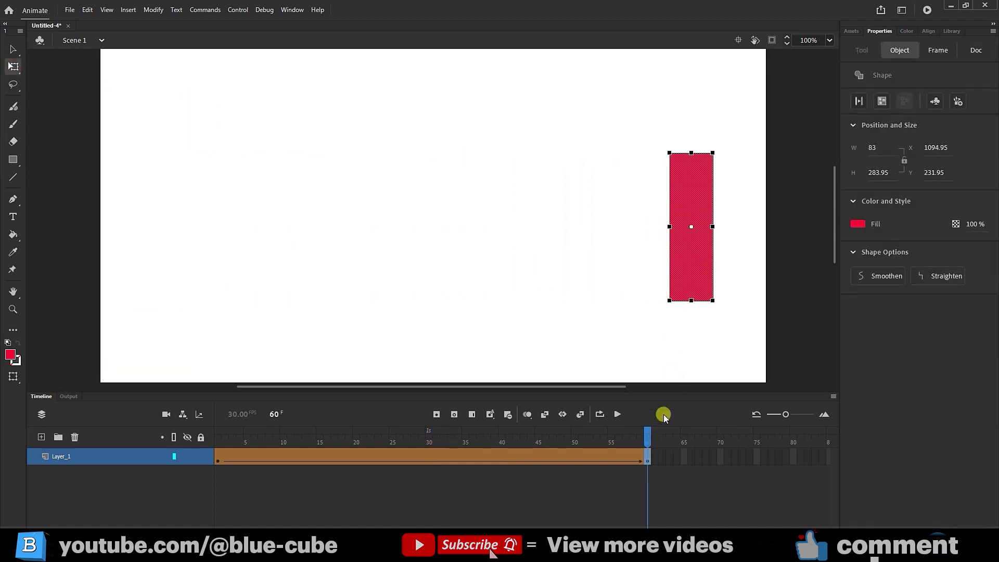
pyautogui.press('Return')
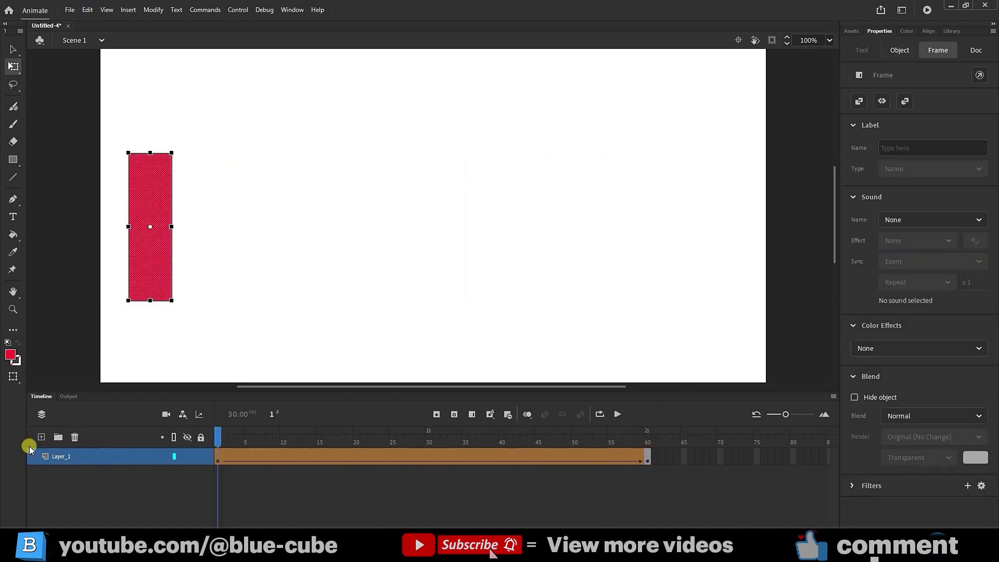
pyautogui.click(617, 414)
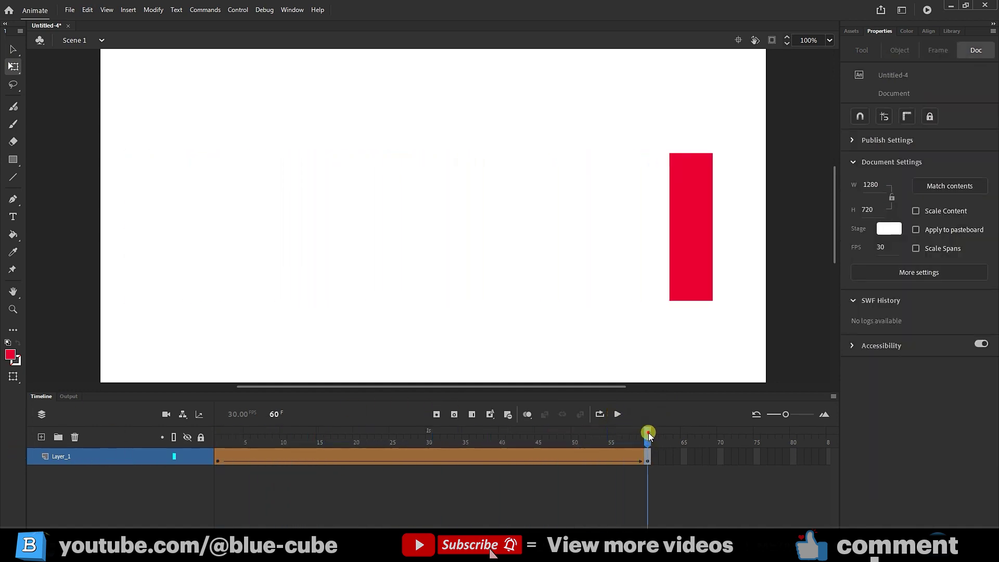
pyautogui.moveTo(648, 433); pyautogui.dragTo(218, 433)
pyautogui.click(170, 450)
# At frame 60, select the red rectangle and delete it, leaving the keyframe empty
pyautogui.click(142, 271)
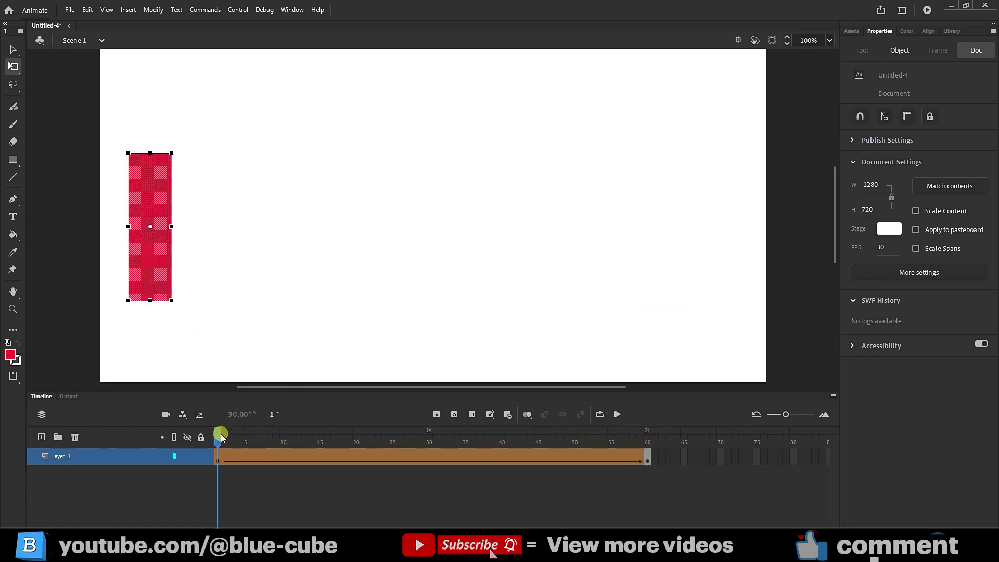
pyautogui.moveTo(220, 433); pyautogui.dragTo(649, 465)
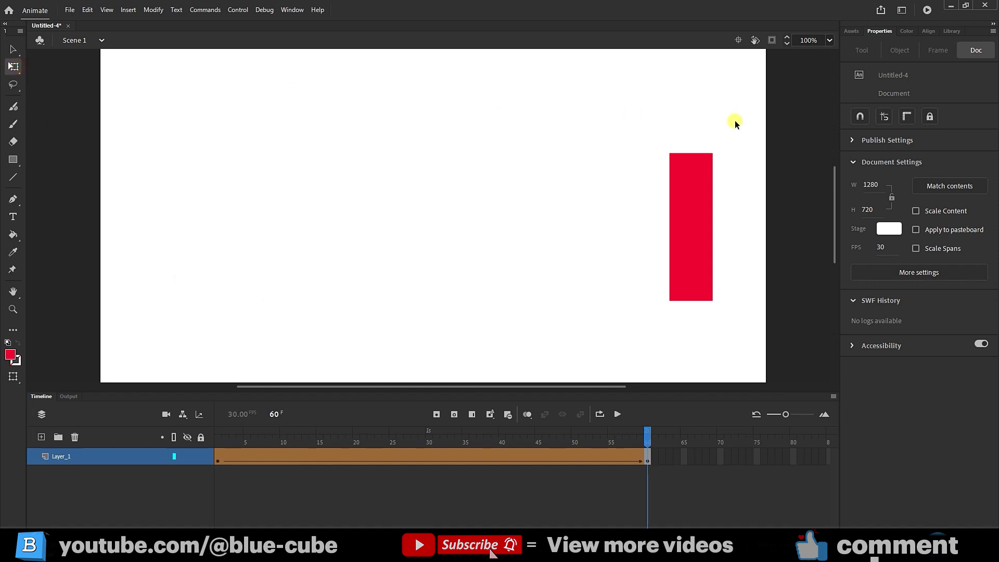
pyautogui.moveTo(744, 127); pyautogui.dragTo(624, 347)
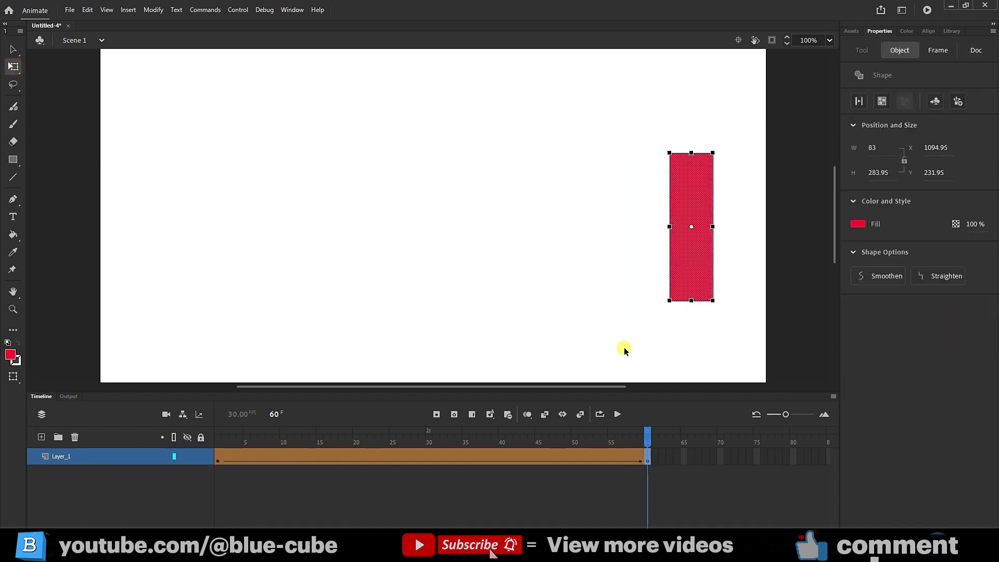
pyautogui.press('Delete')
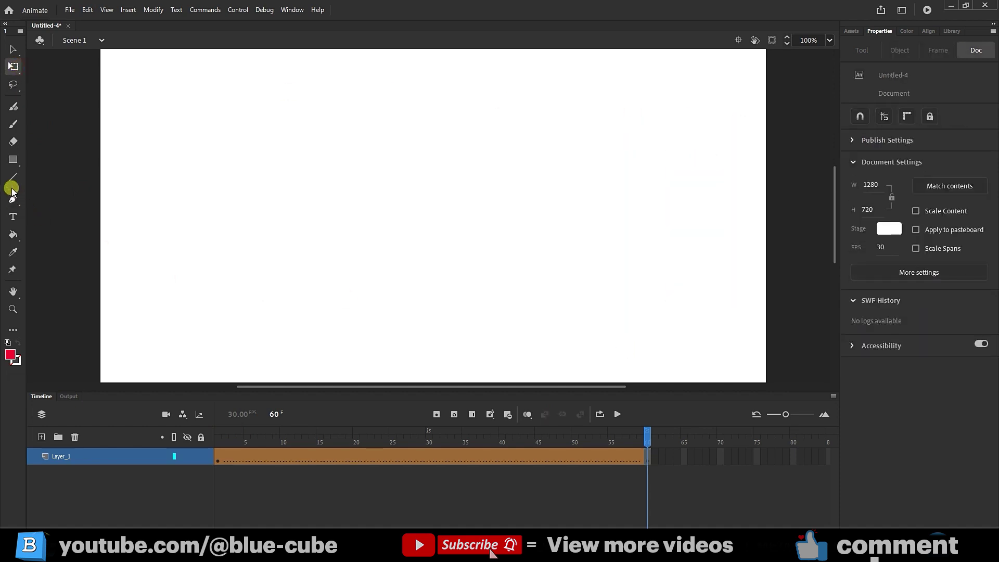
# Draw a 186×186 circle on the right of the stage at frame 60 and nudge it up-right
pyautogui.click(13, 159)
pyautogui.click(68, 193)
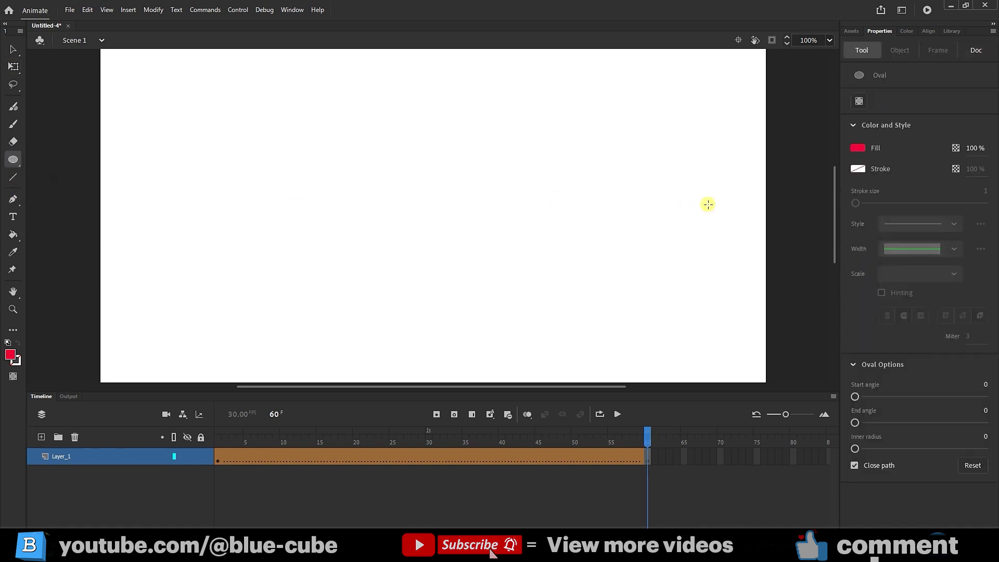
pyautogui.moveTo(630, 195); pyautogui.dragTo(727, 291)
pyautogui.press('q')
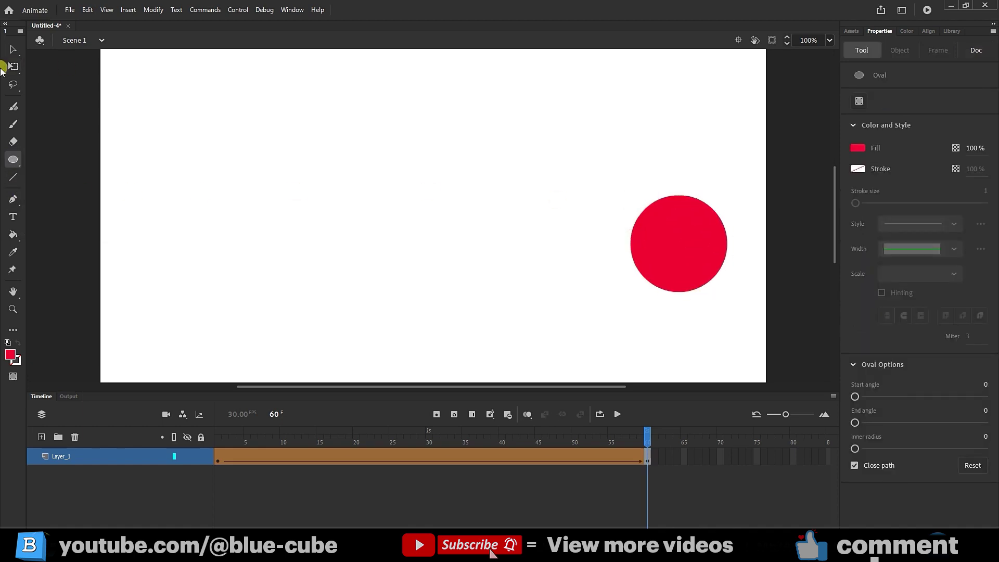
pyautogui.click(684, 251)
pyautogui.moveTo(683, 258); pyautogui.dragTo(701, 246)
# Return to frame 1 and switch on Loop Playback for frames 1–60
pyautogui.click(601, 452)
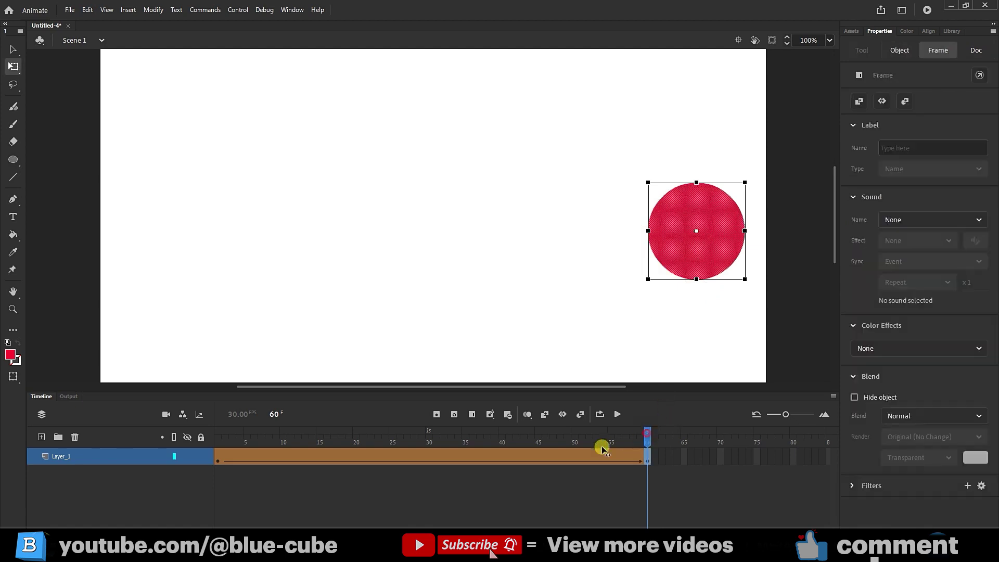
pyautogui.moveTo(601, 442); pyautogui.dragTo(179, 437)
pyautogui.click(351, 413)
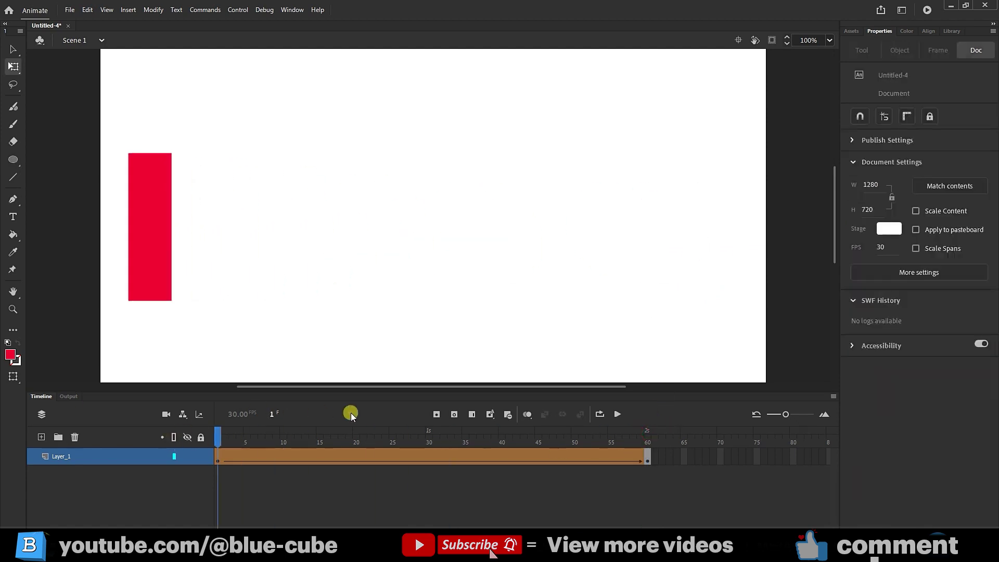
pyautogui.click(598, 414)
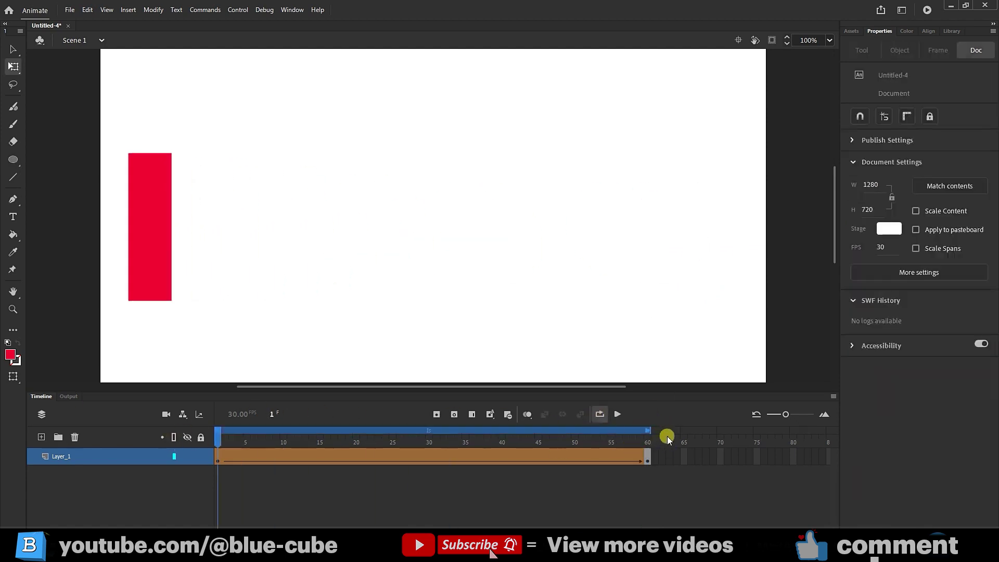
# Give the frame-60 circle a light blue (cyan) fill
pyautogui.click(648, 443)
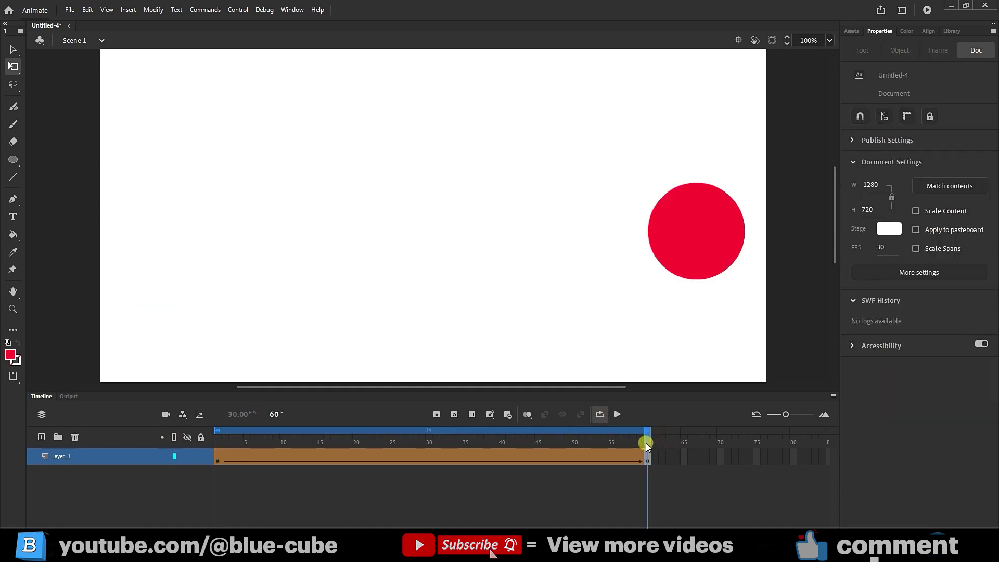
pyautogui.moveTo(584, 144); pyautogui.dragTo(752, 315)
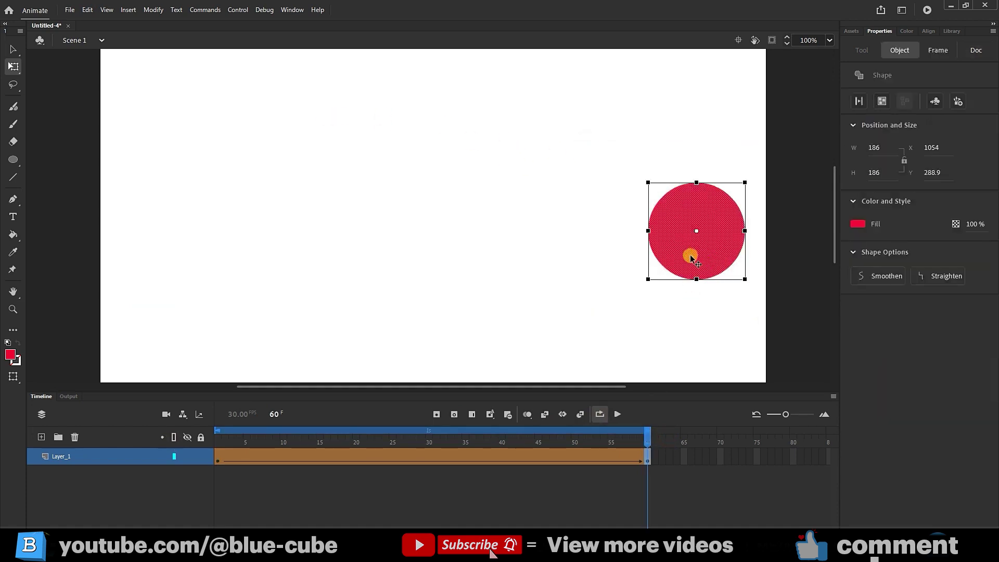
pyautogui.click(855, 225)
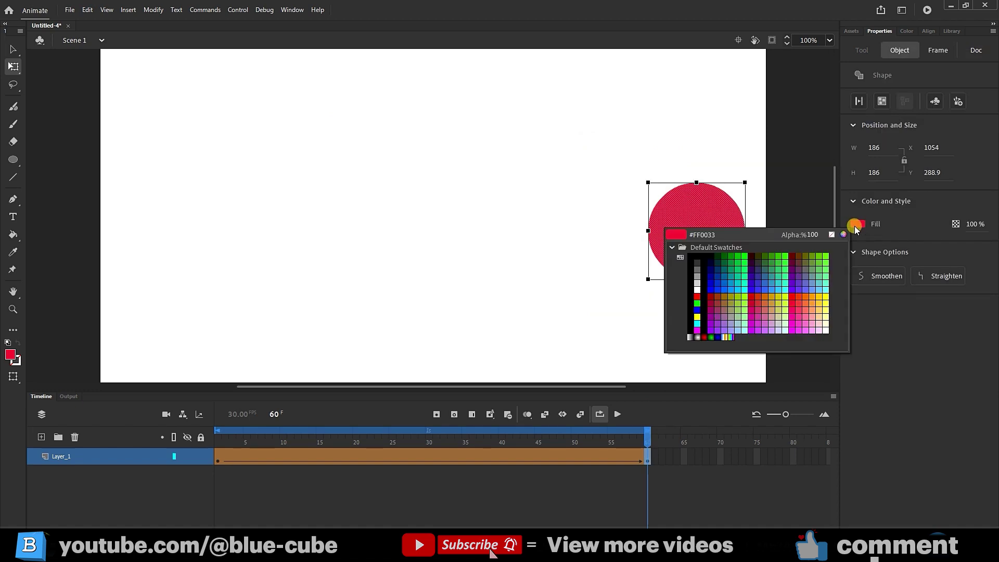
pyautogui.click(736, 290)
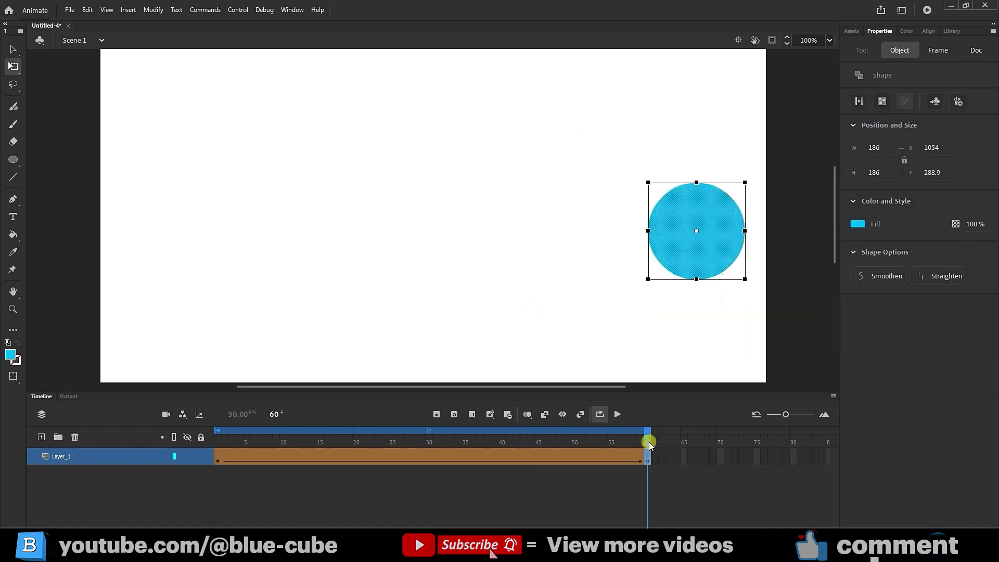
pyautogui.moveTo(647, 442); pyautogui.dragTo(88, 443)
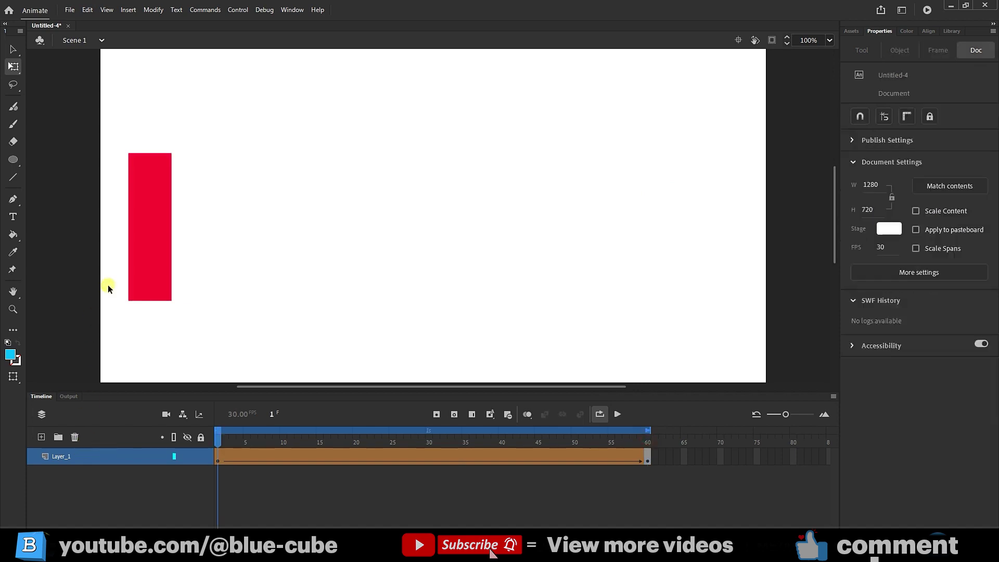
pyautogui.click(617, 414)
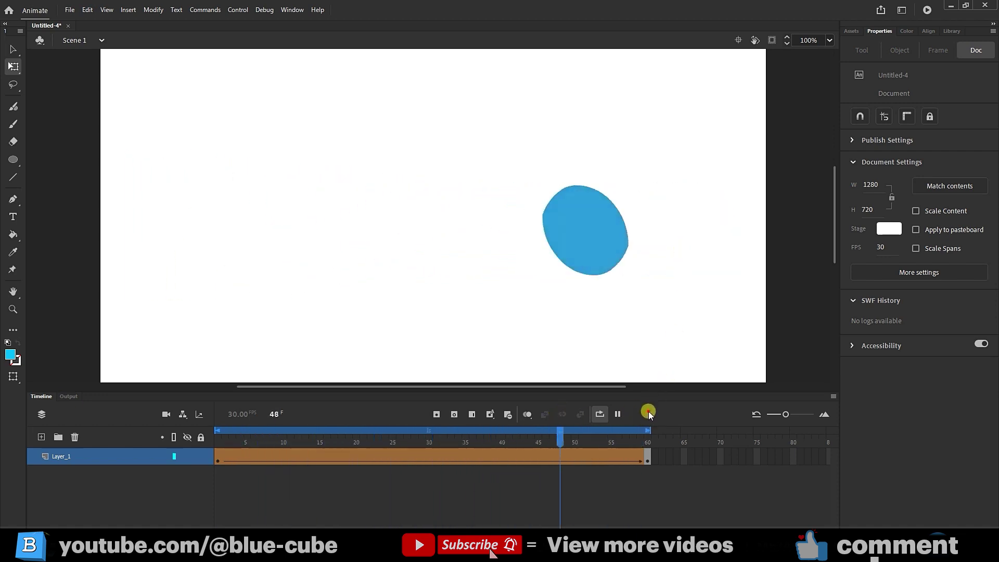
pyautogui.click(645, 446)
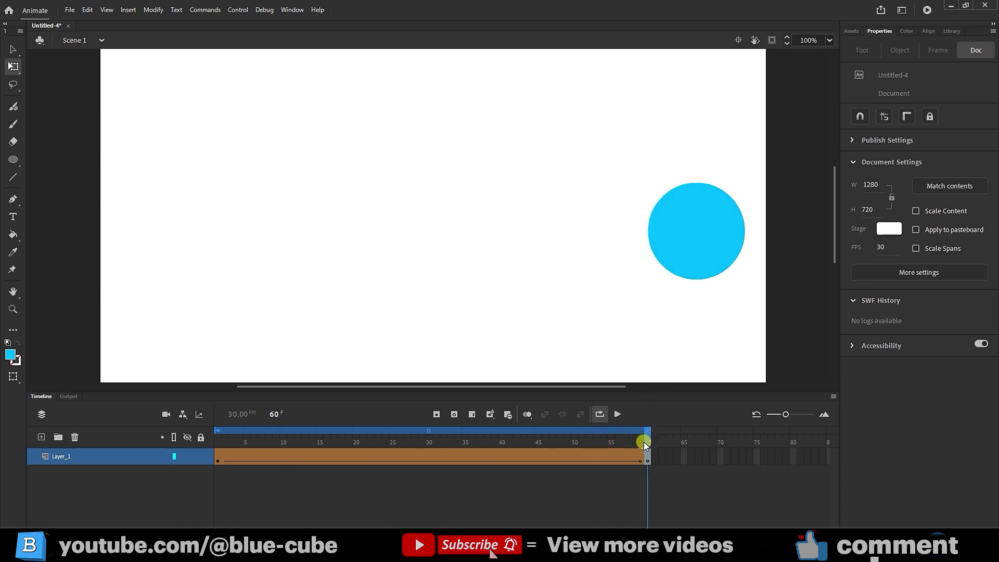
pyautogui.moveTo(644, 441)
pyautogui.mouseDown()
pyautogui.moveTo(494, 426)
pyautogui.moveTo(206, 427)
pyautogui.moveTo(645, 424)
pyautogui.mouseUp()
pyautogui.click(620, 415)
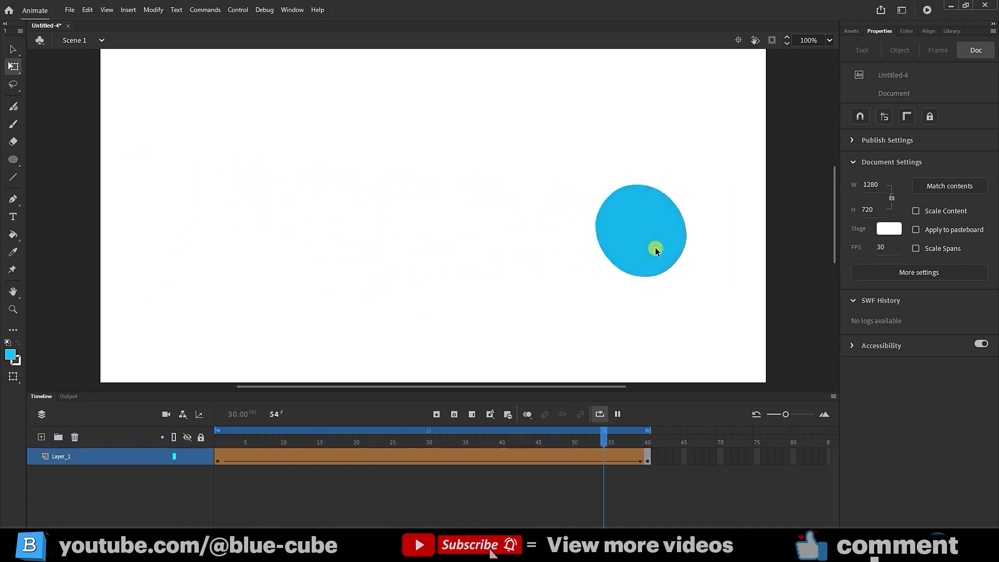
# Stop playback and bring up the frame options on the tween span near frame 40
pyautogui.click(619, 414)
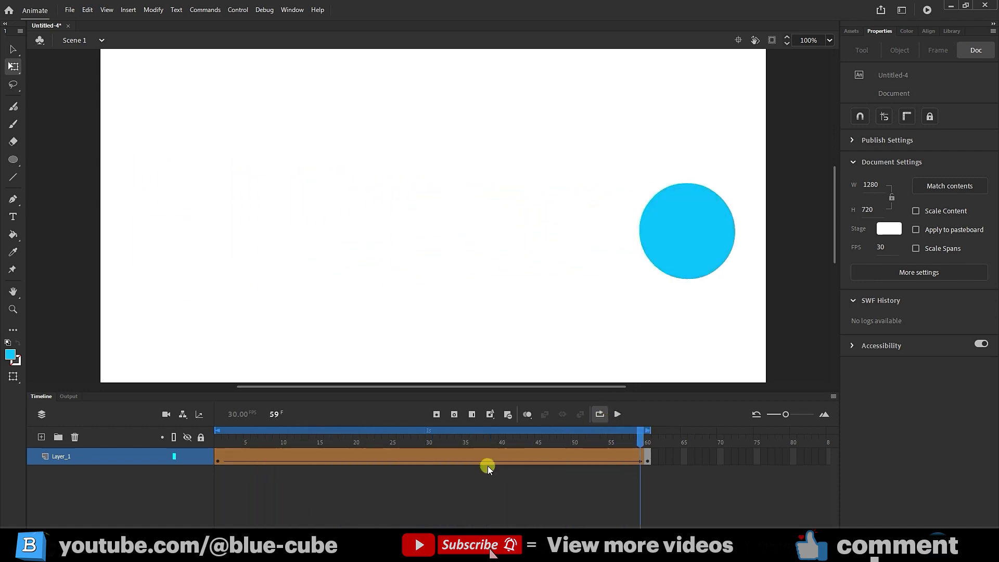
pyautogui.rightClick(498, 458)
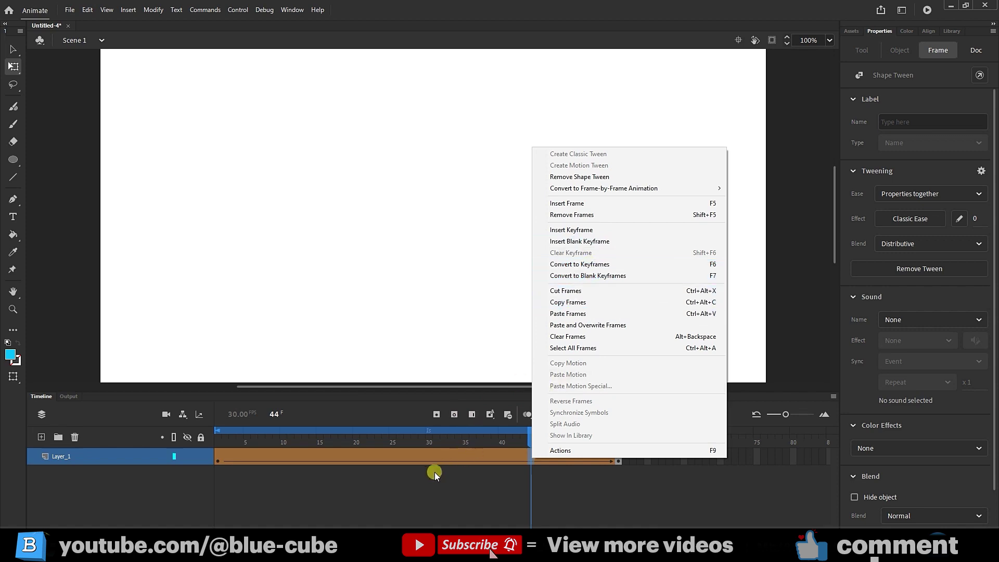
# Copy the in-between purple shape at frame 28 with Copy Frames
pyautogui.click(414, 439)
pyautogui.click(311, 185)
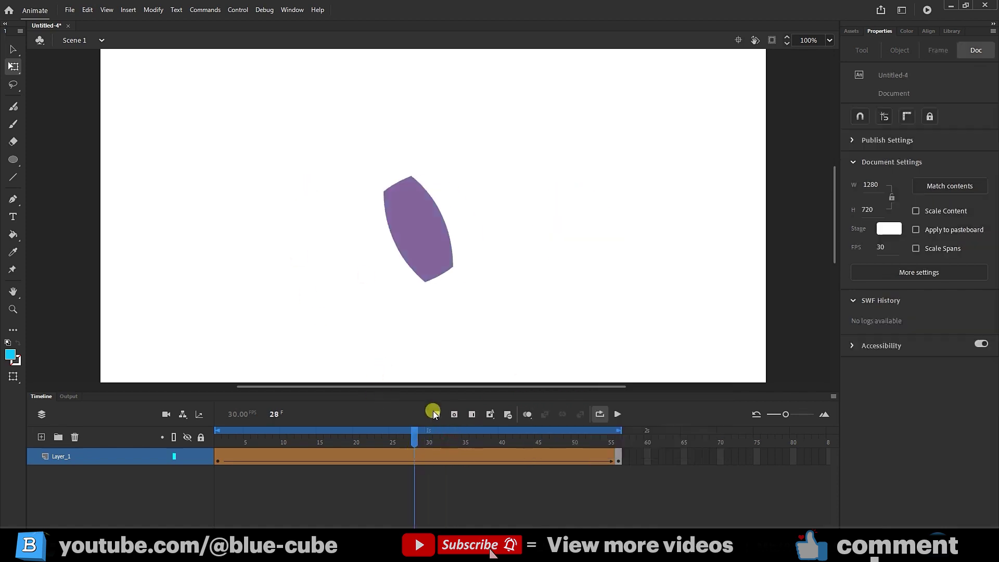
pyautogui.click(414, 457)
pyautogui.rightClick(414, 455)
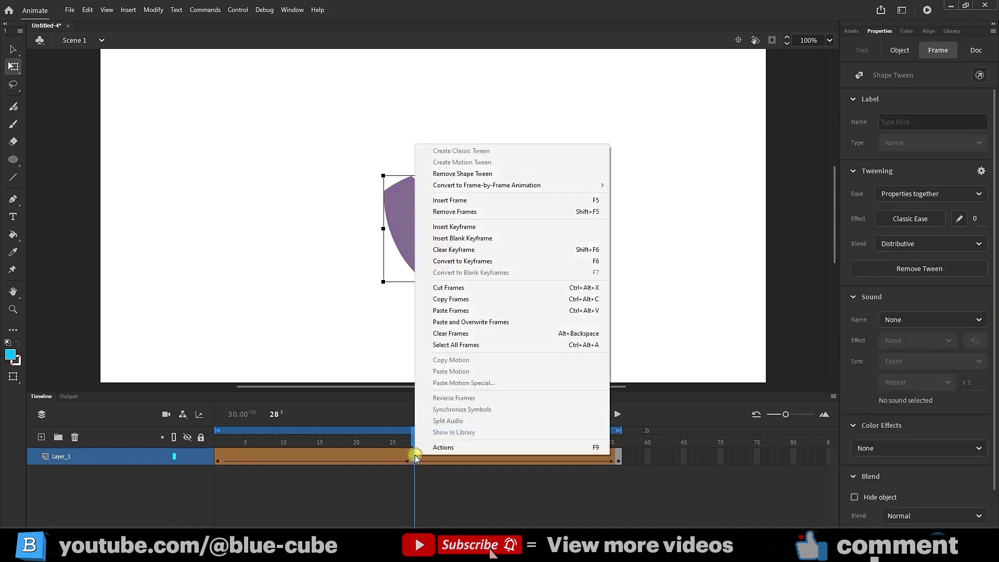
pyautogui.click(459, 301)
# Paste and overwrite it onto frame 39 as a hold keyframe, then scrub back to check
pyautogui.moveTo(416, 439); pyautogui.dragTo(495, 451)
pyautogui.click(496, 459)
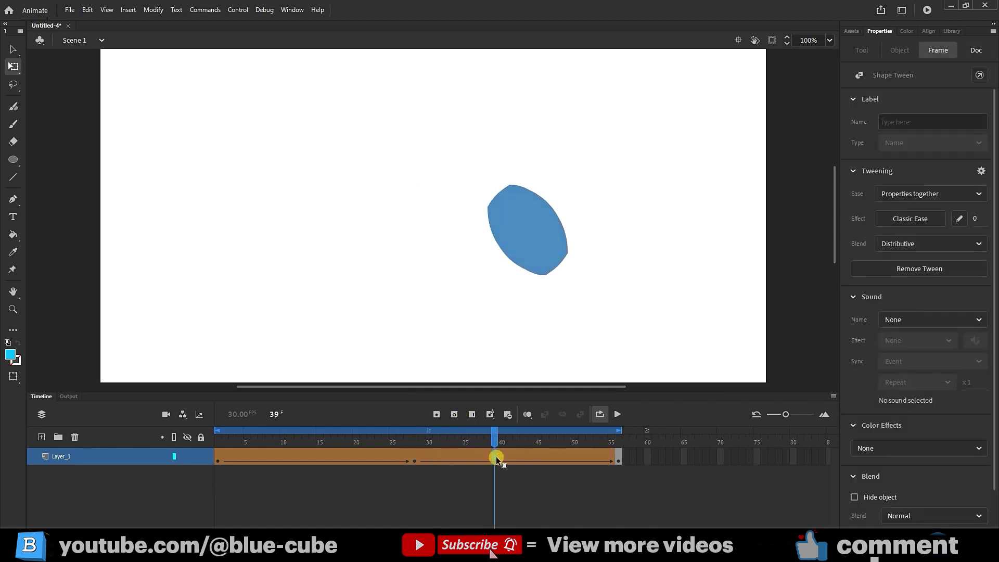
pyautogui.rightClick(497, 458)
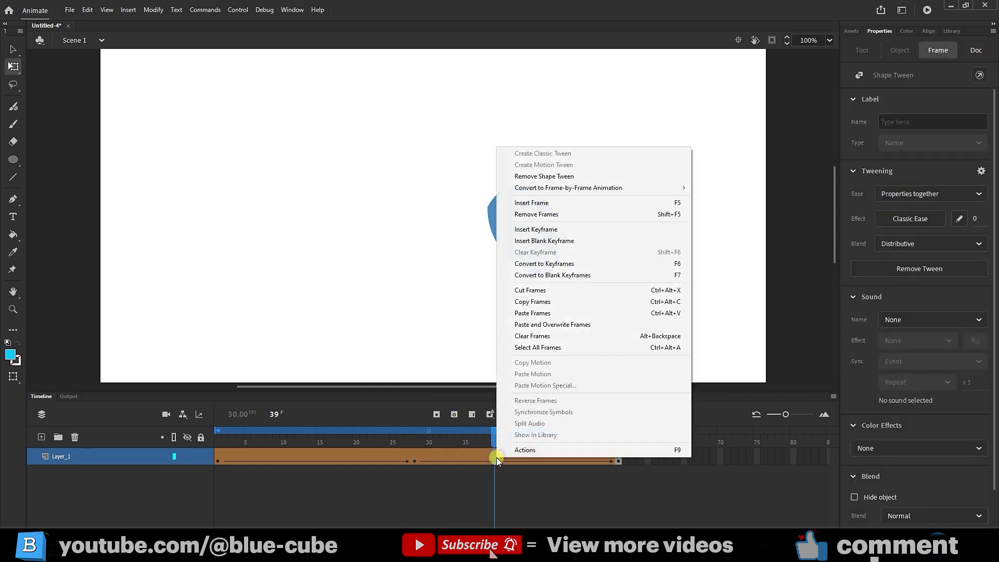
pyautogui.click(529, 324)
pyautogui.moveTo(495, 440); pyautogui.dragTo(175, 437)
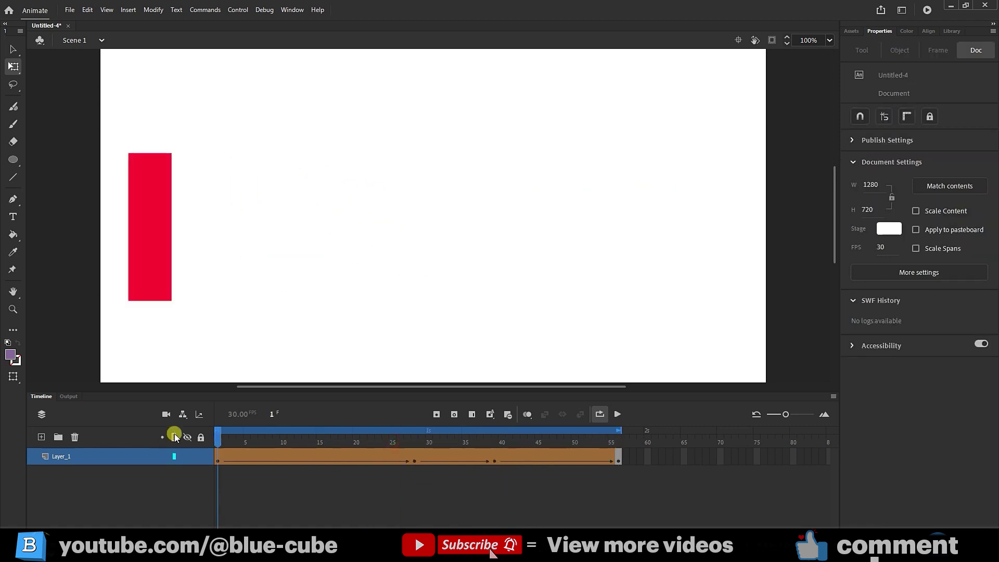
# Play and pause the looping tween through the held purple shape, then bring up frame 36's options
pyautogui.click(617, 414)
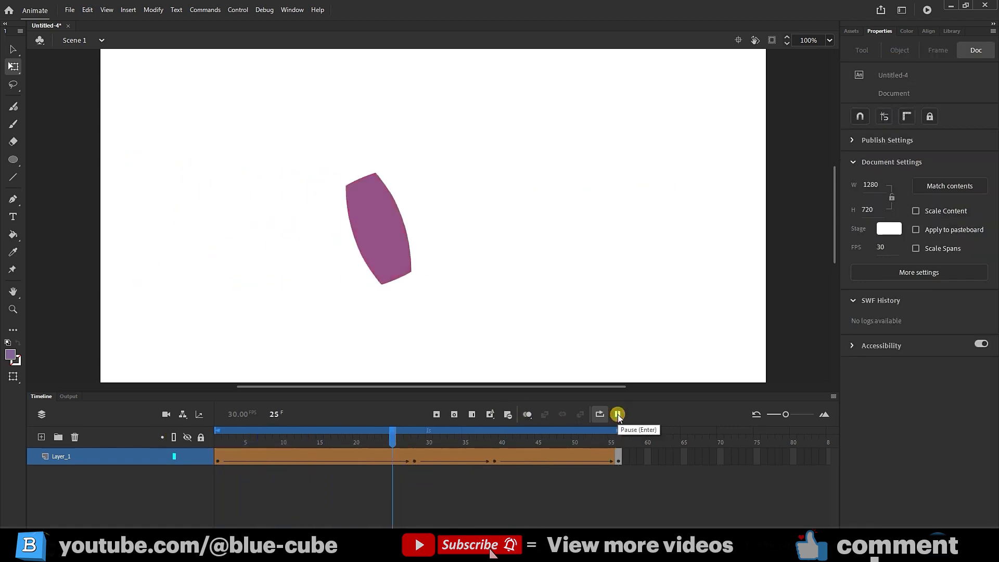
pyautogui.click(617, 414)
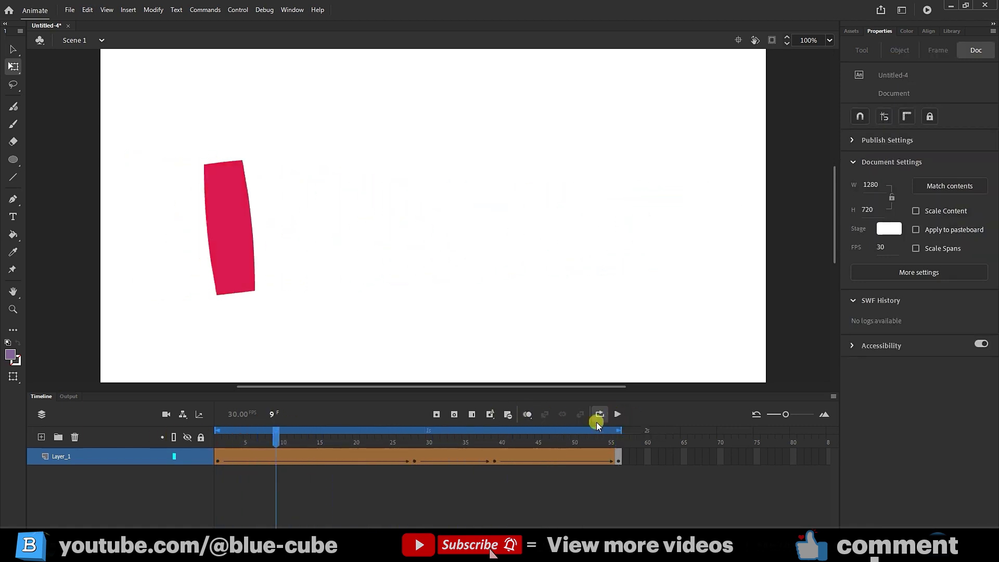
pyautogui.rightClick(474, 458)
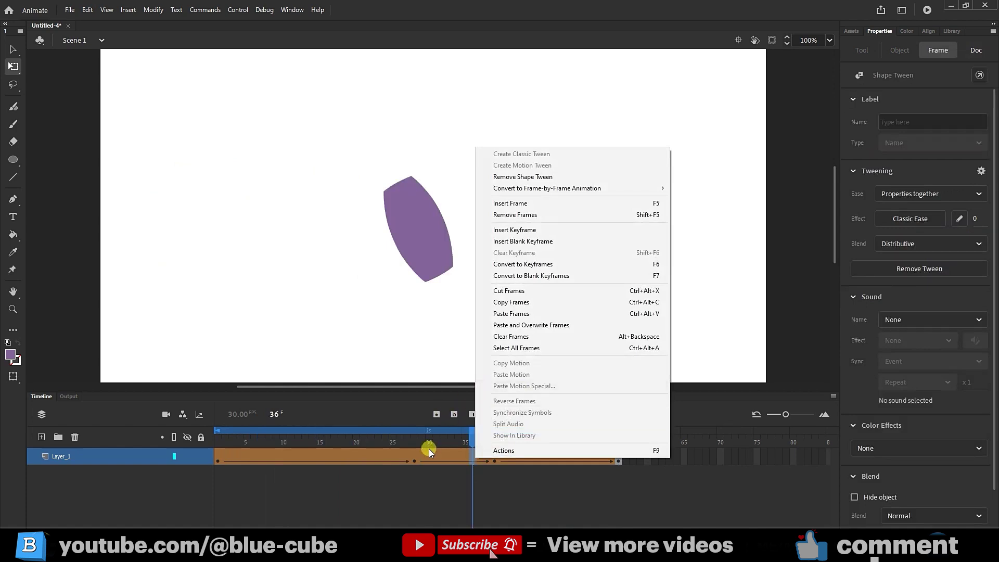